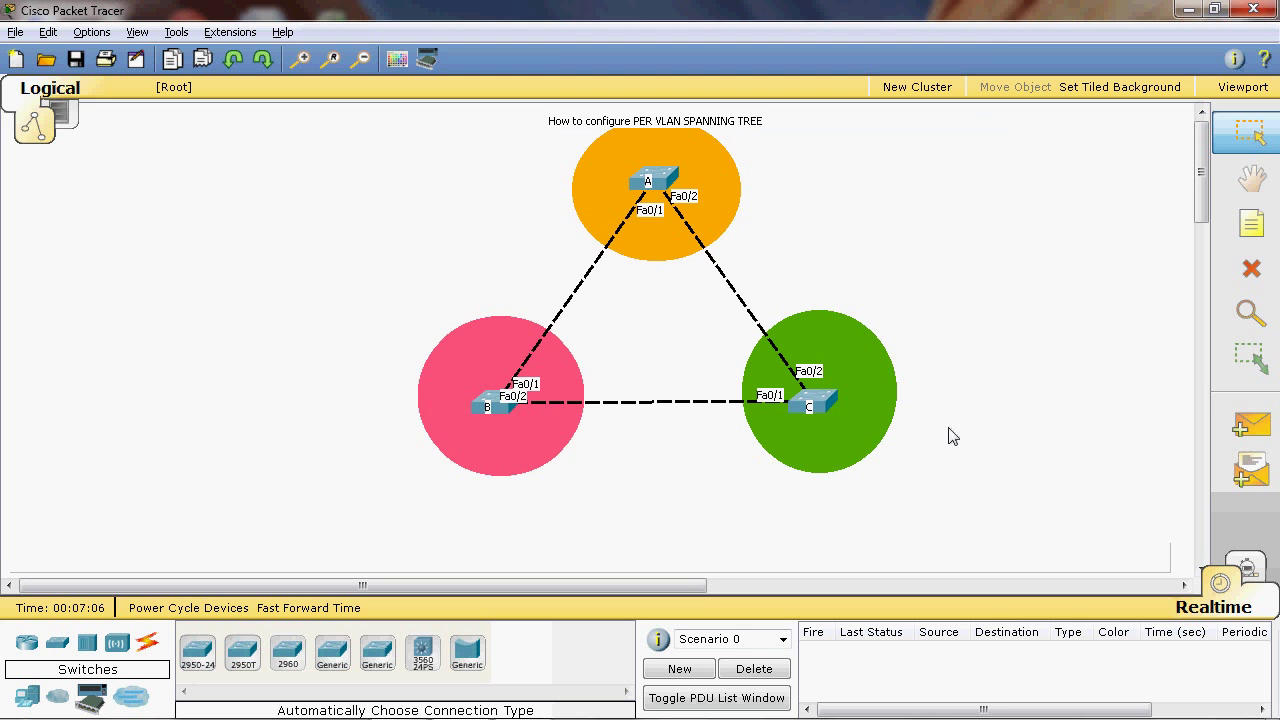
Open switch A's command line and enter global configuration mode through privileged mode
{"action": "mouse_move", "coordinate": [825, 408]}
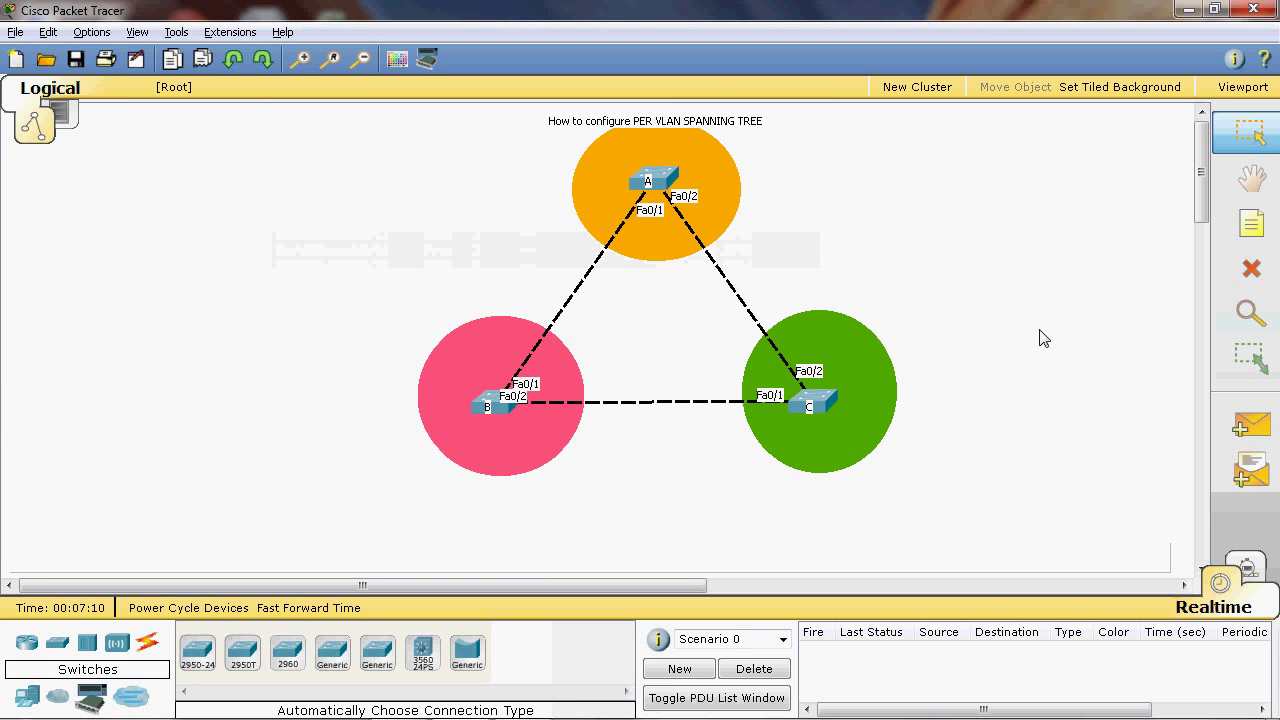
{"action": "left_click", "coordinate": [665, 185]}
{"action": "left_click", "coordinate": [296, 170]}
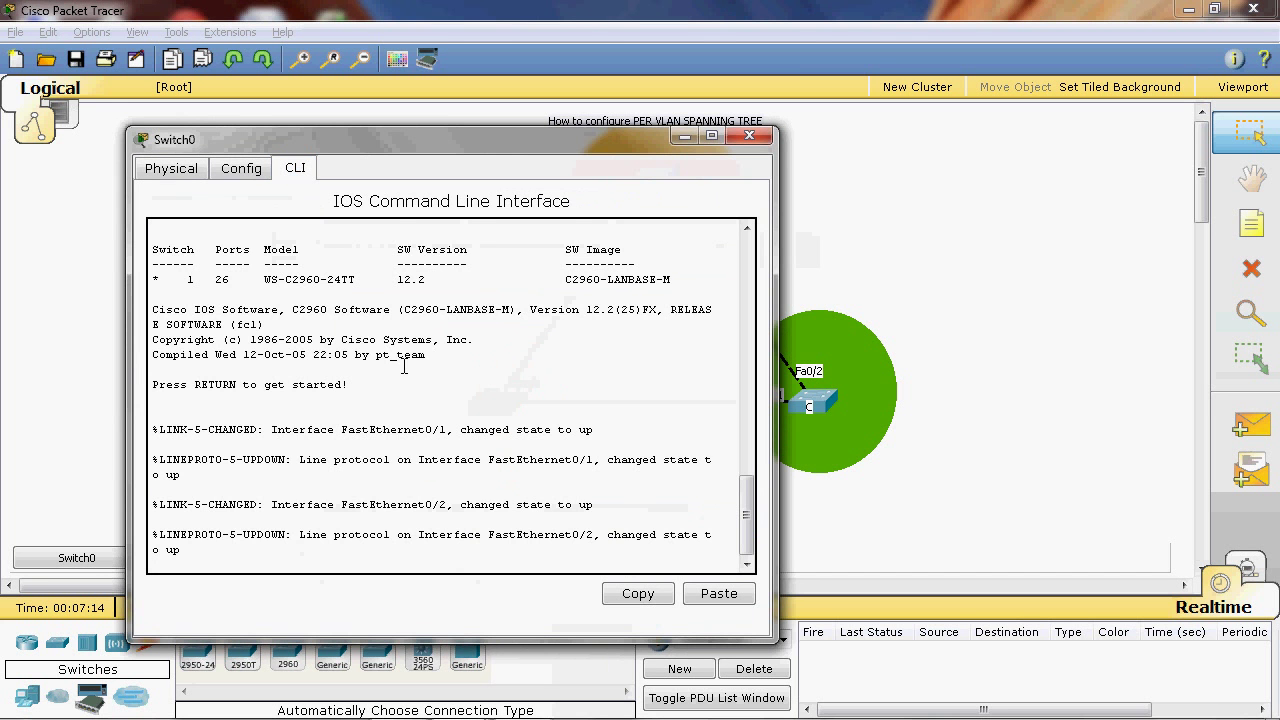
{"action": "key", "text": "Return"}
{"action": "type", "text": "en"}
{"action": "key", "text": "Return"}
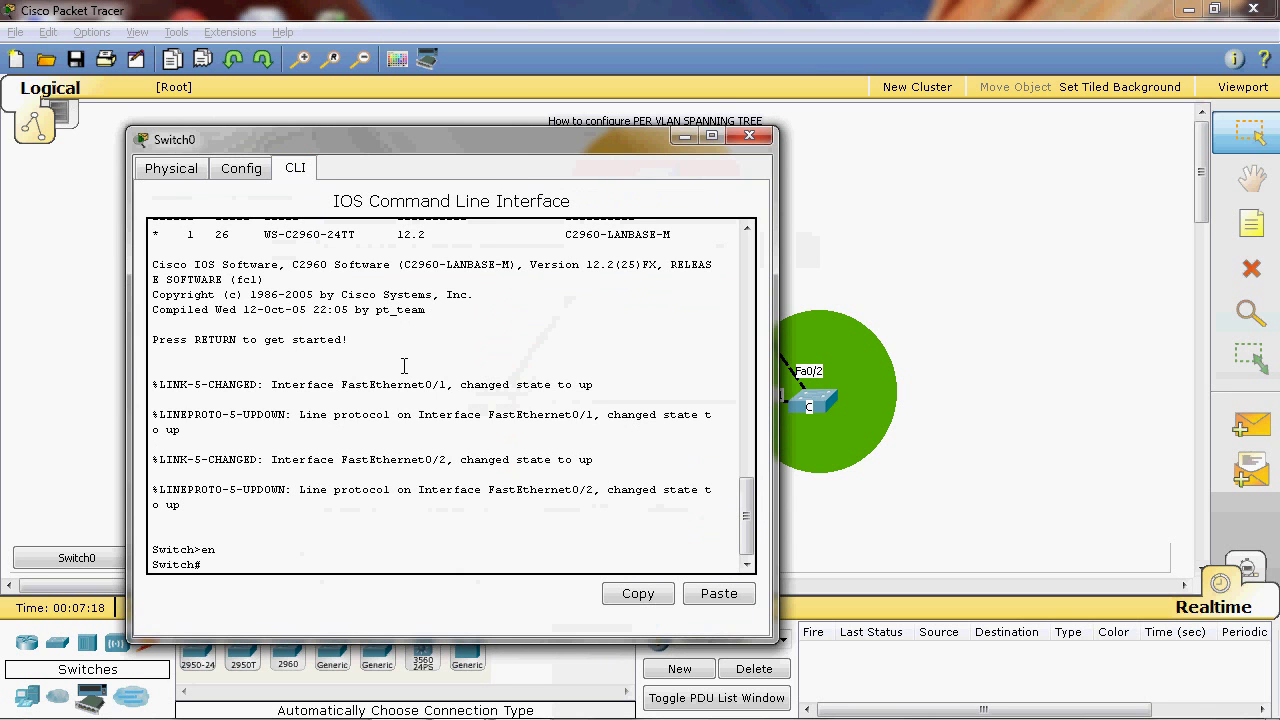
{"action": "type", "text": "conf t"}
{"action": "key", "text": "Return"}
Create VLAN 10 on switch A, name it IT, and return to global configuration mode
{"action": "type", "text": "vlan 10"}
{"action": "key", "text": "Return"}
{"action": "type", "text": "name IT"}
{"action": "key", "text": "Return"}
{"action": "type", "text": "exi"}
{"action": "key", "text": "Return"}
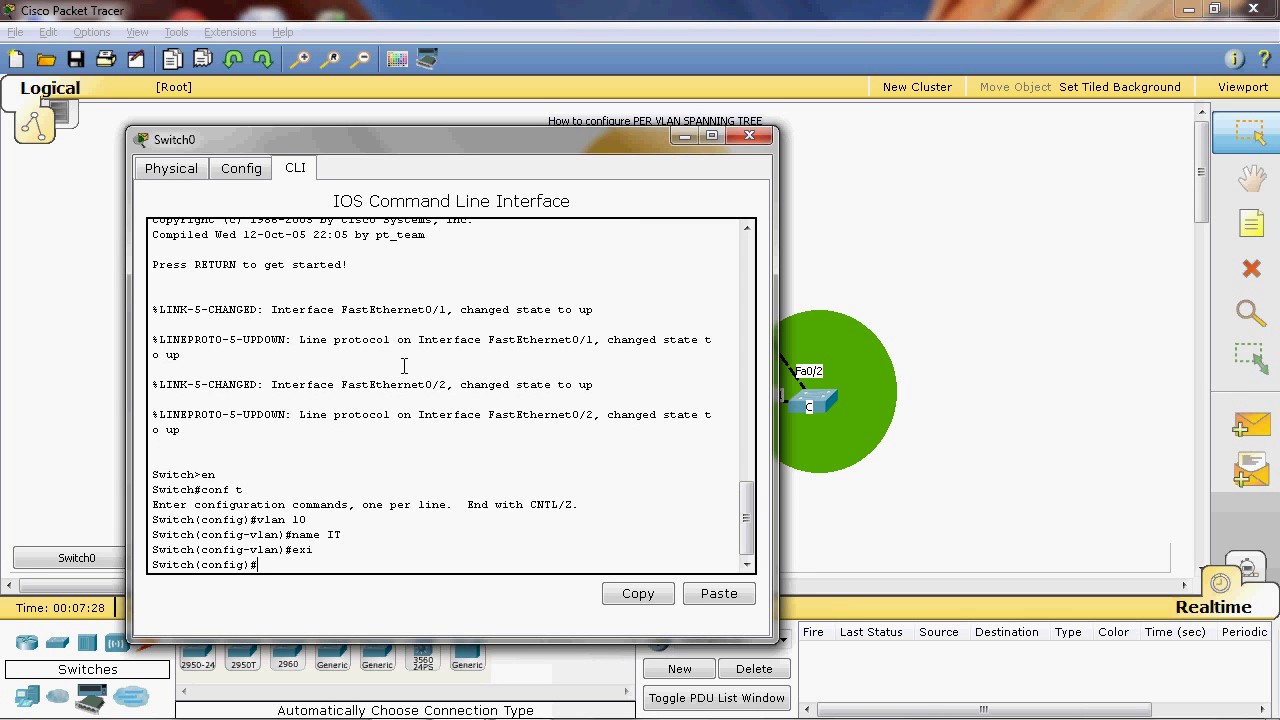
Create VLAN 20 on switch A, name it CSE, and leave its VLAN configuration
{"action": "type", "text": "vlan 20"}
{"action": "key", "text": "Return"}
{"action": "type", "text": "name CSE"}
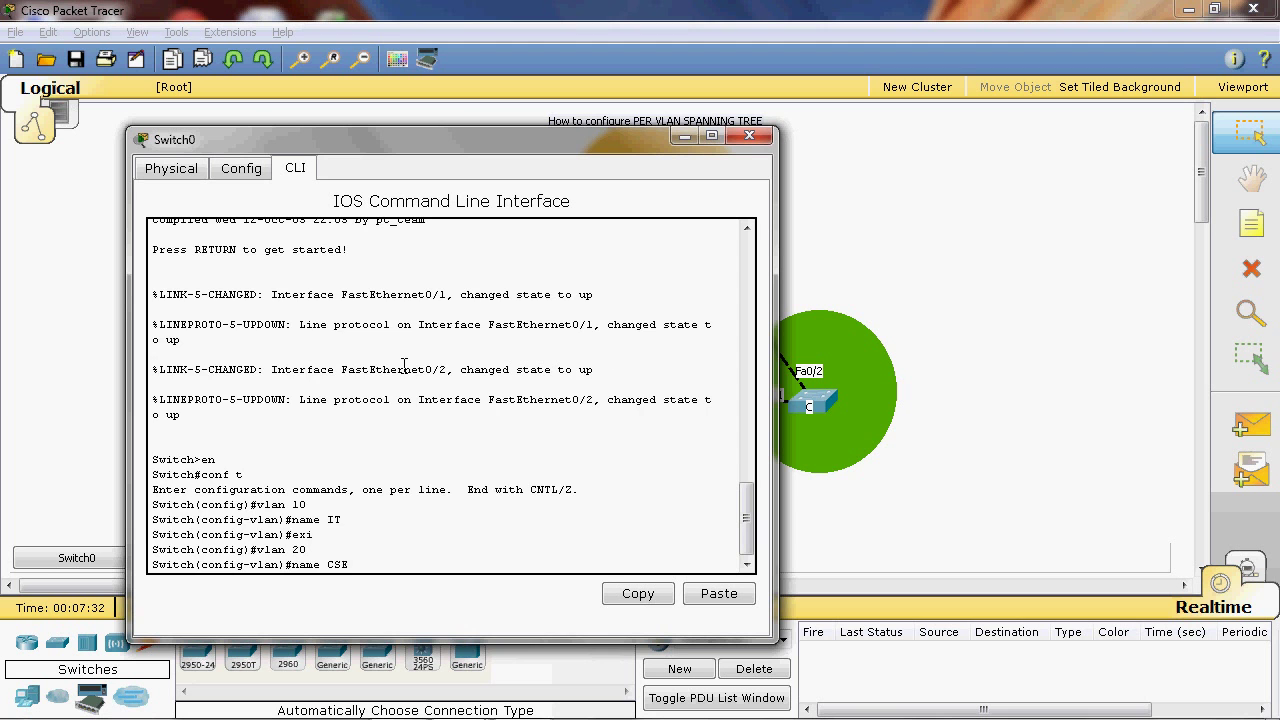
{"action": "key", "text": "Return"}
{"action": "type", "text": "exi"}
{"action": "key", "text": "Return"}
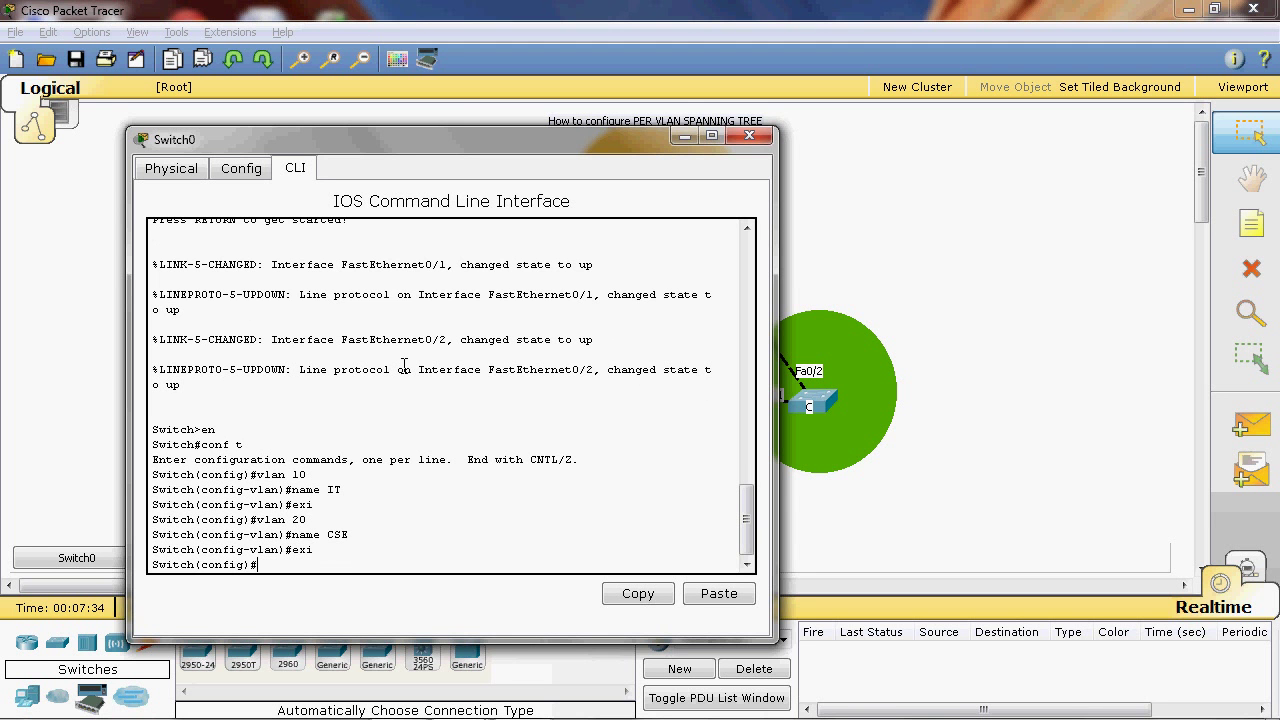
Create VLAN 30 on switch A, name it ECE, and leave its VLAN configuration
{"action": "type", "text": "vlan 30"}
{"action": "key", "text": "Return"}
{"action": "type", "text": "nfig-vlan)#name"}
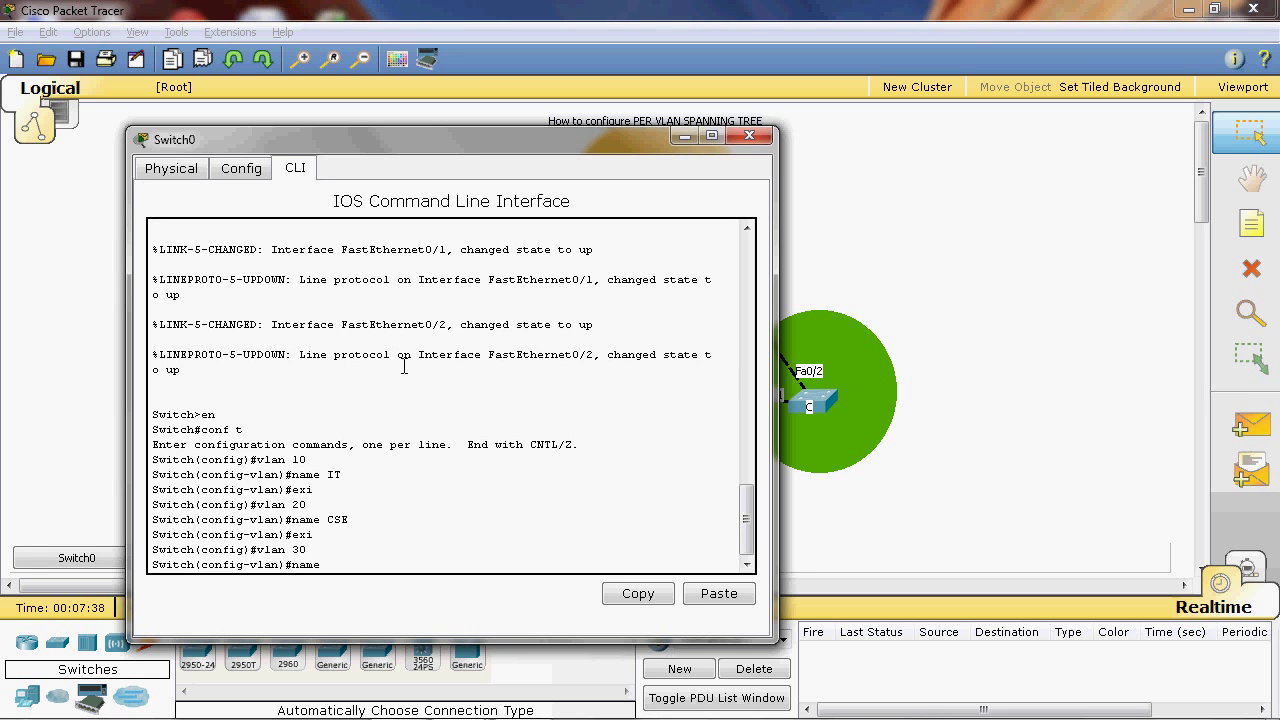
{"action": "type", "text": " ECE"}
{"action": "key", "text": "Return"}
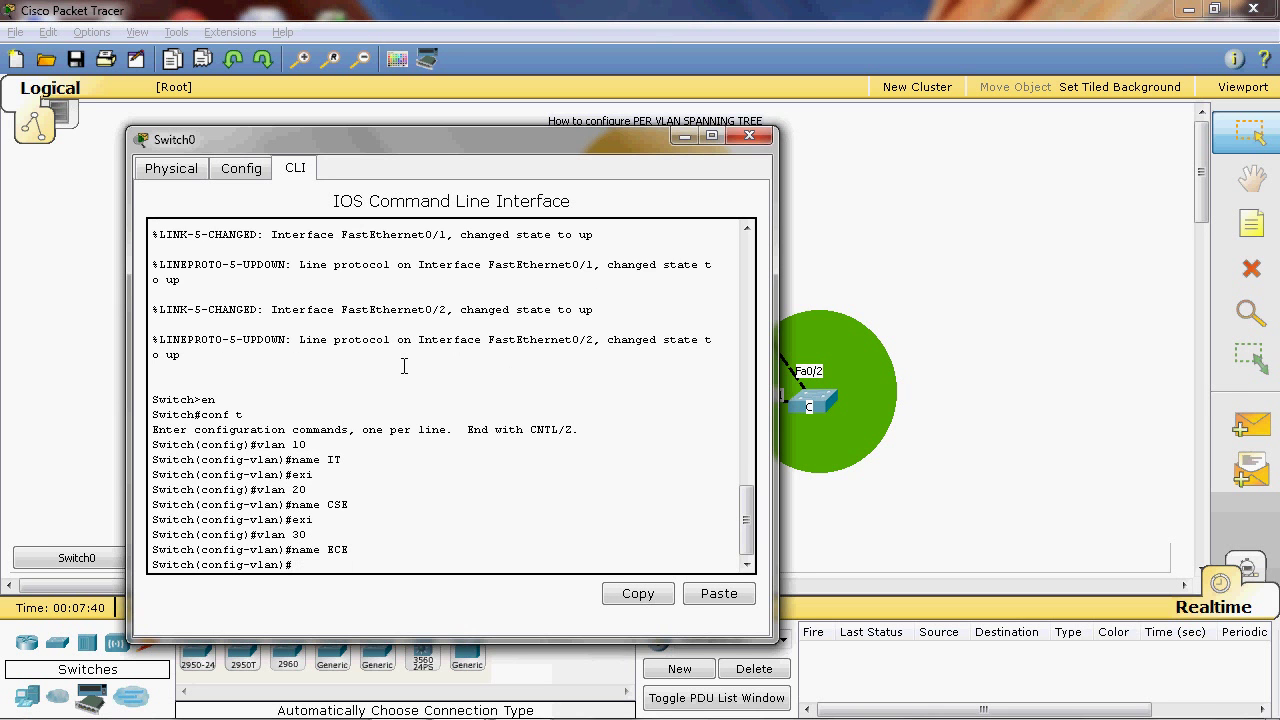
{"action": "type", "text": "exi"}
{"action": "key", "text": "Return"}
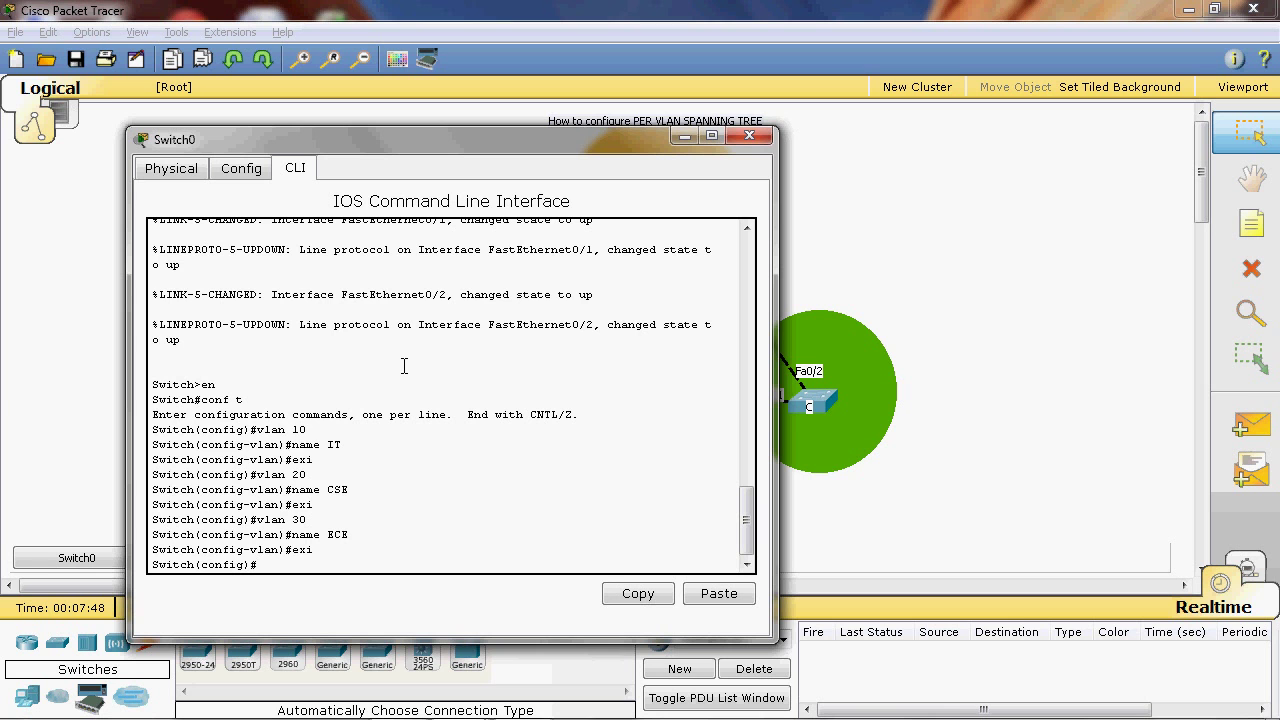
Leave configuration mode on switch A, review its full VLAN table with show vlan, and close the switch window
{"action": "type", "text": "exi"}
{"action": "key", "text": "Return"}
{"action": "type", "text": "s"}
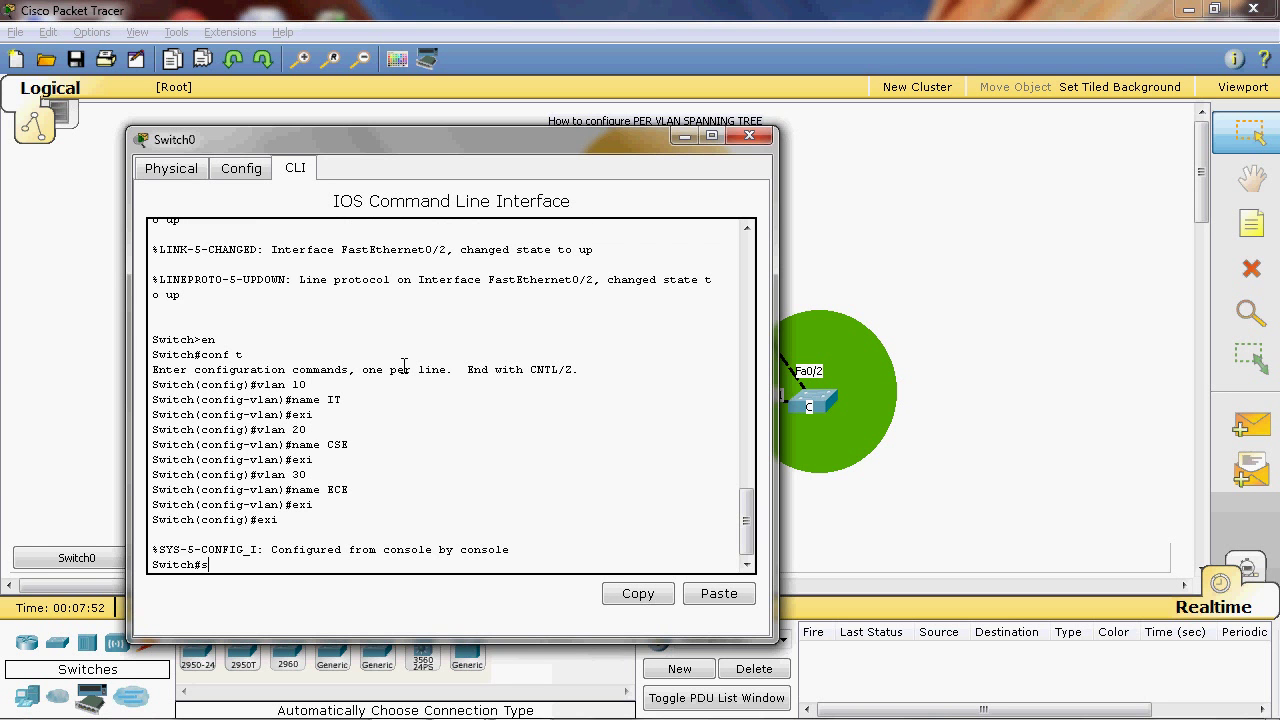
{"action": "type", "text": "how vlan"}
{"action": "key", "text": "Return"}
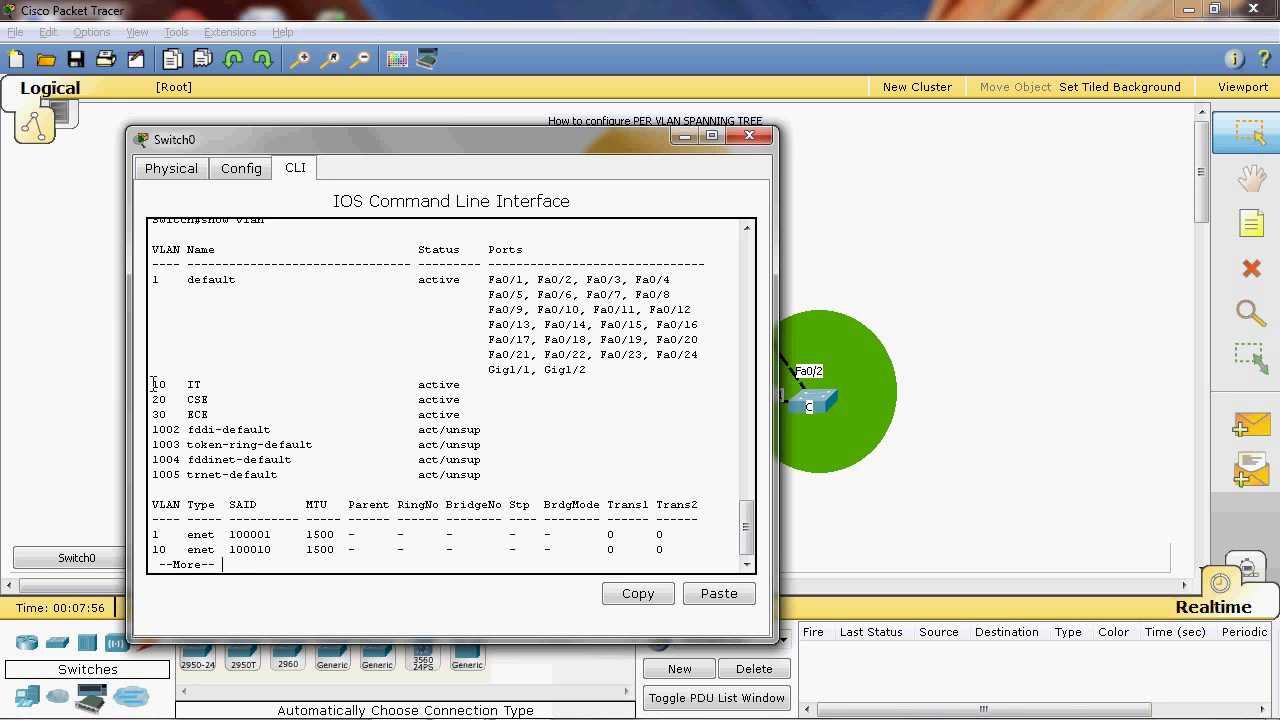
{"action": "left_click_drag", "start_coordinate": [153, 384], "coordinate": [490, 415]}
{"action": "key", "text": "space"}
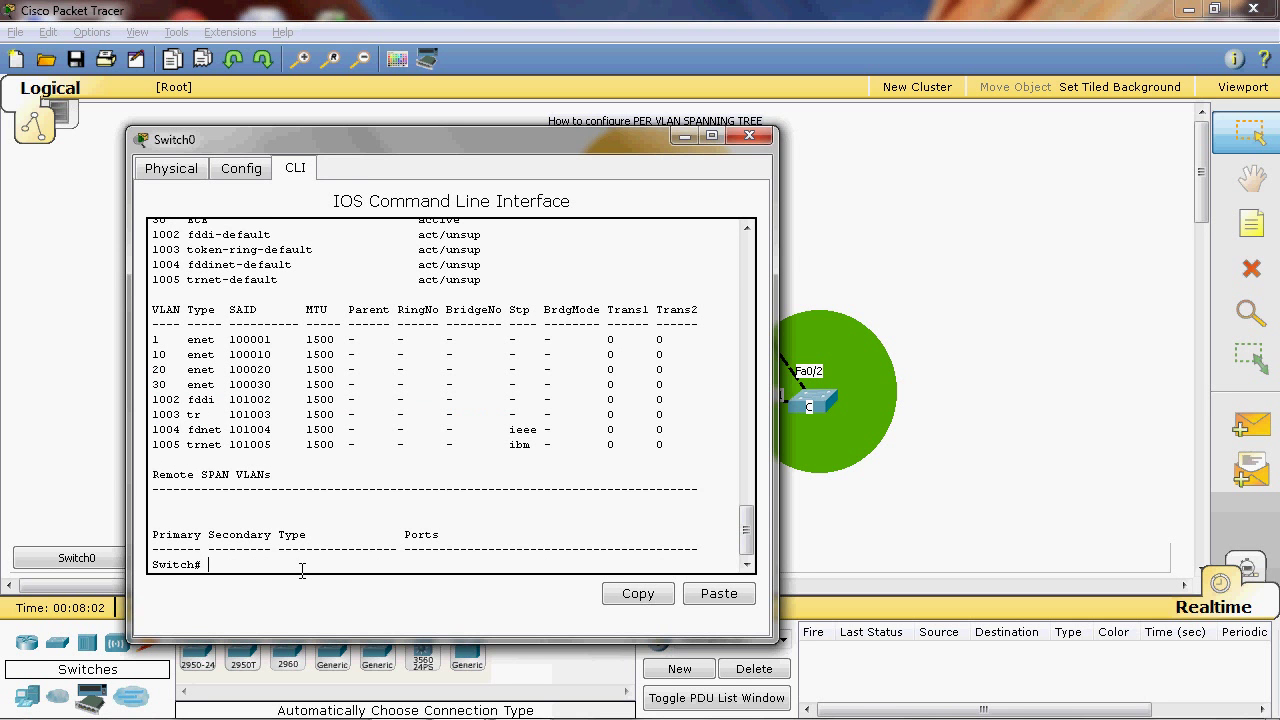
{"action": "left_click", "coordinate": [750, 137]}
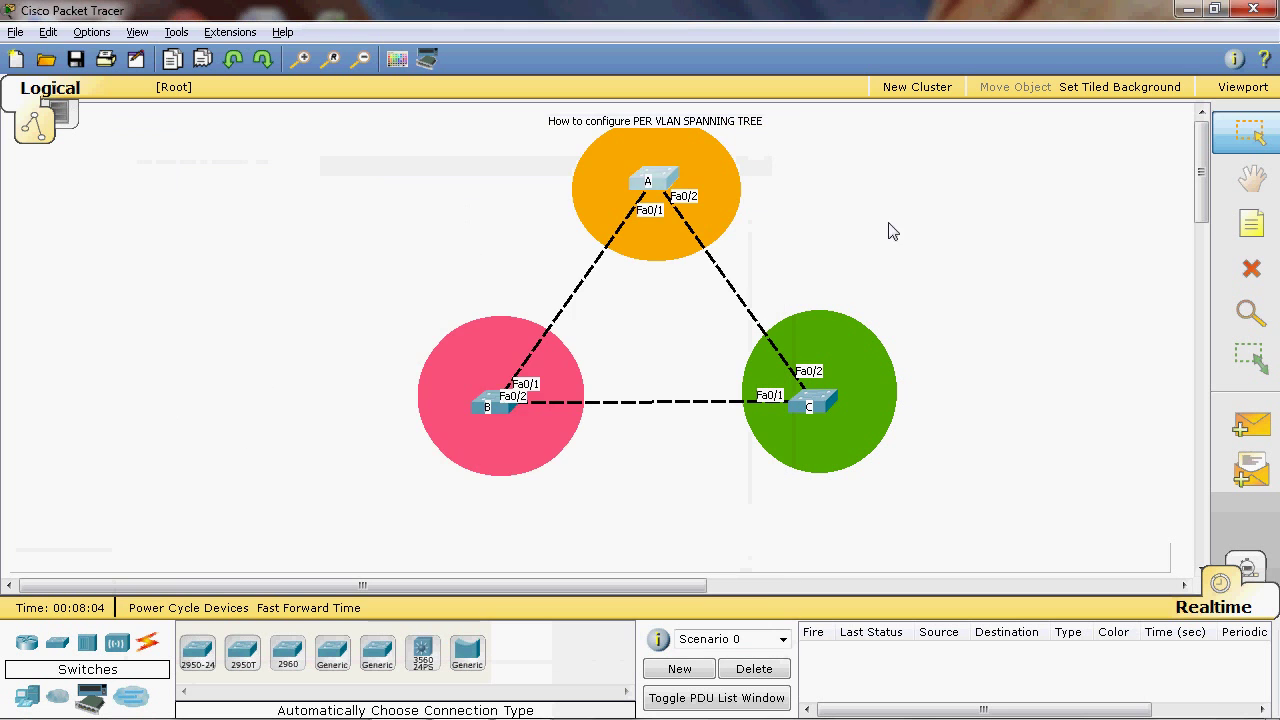
Open switch B's command line and enter global configuration mode through privileged mode
{"action": "left_click", "coordinate": [505, 413]}
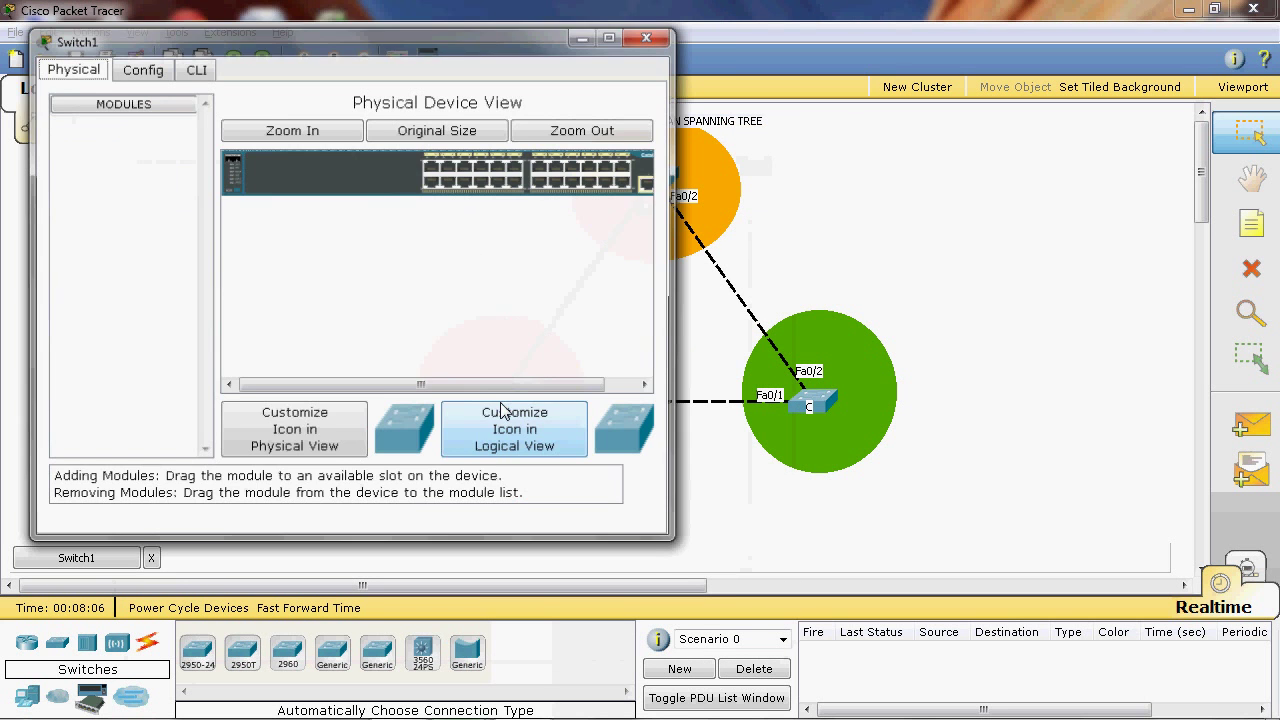
{"action": "left_click", "coordinate": [195, 68]}
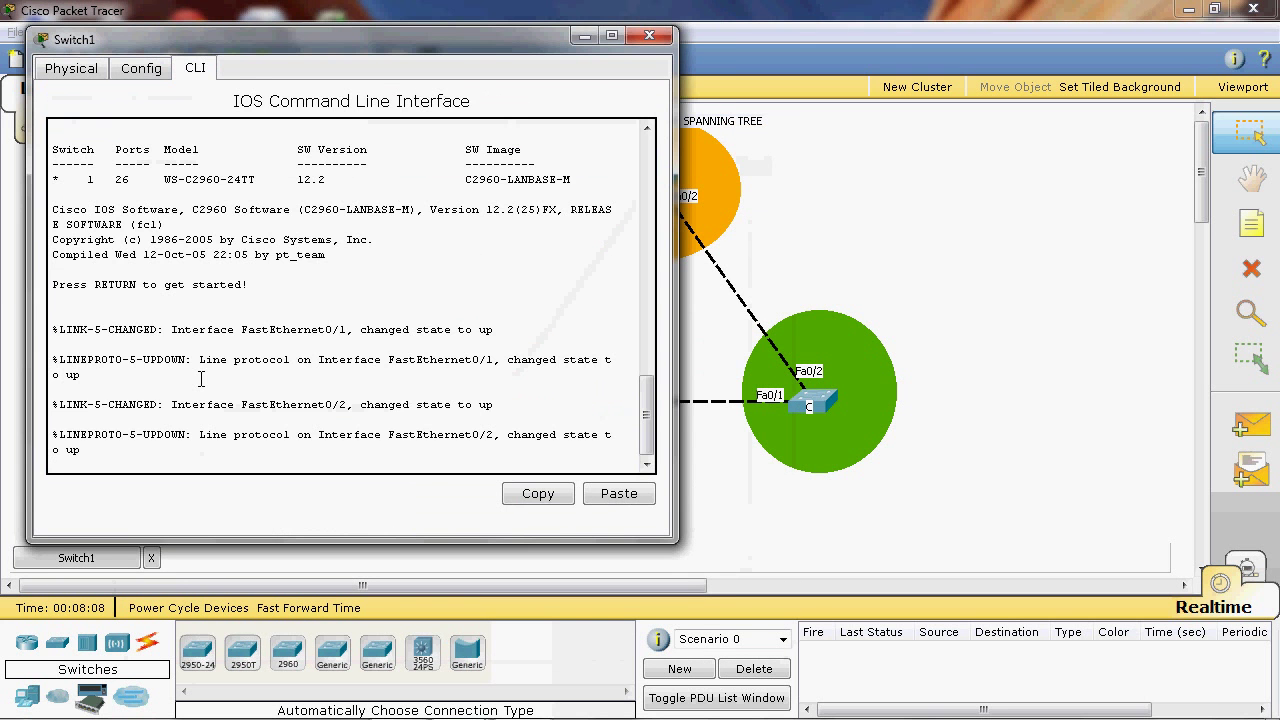
{"action": "key", "text": "Return"}
{"action": "type", "text": "en"}
{"action": "key", "text": "Return"}
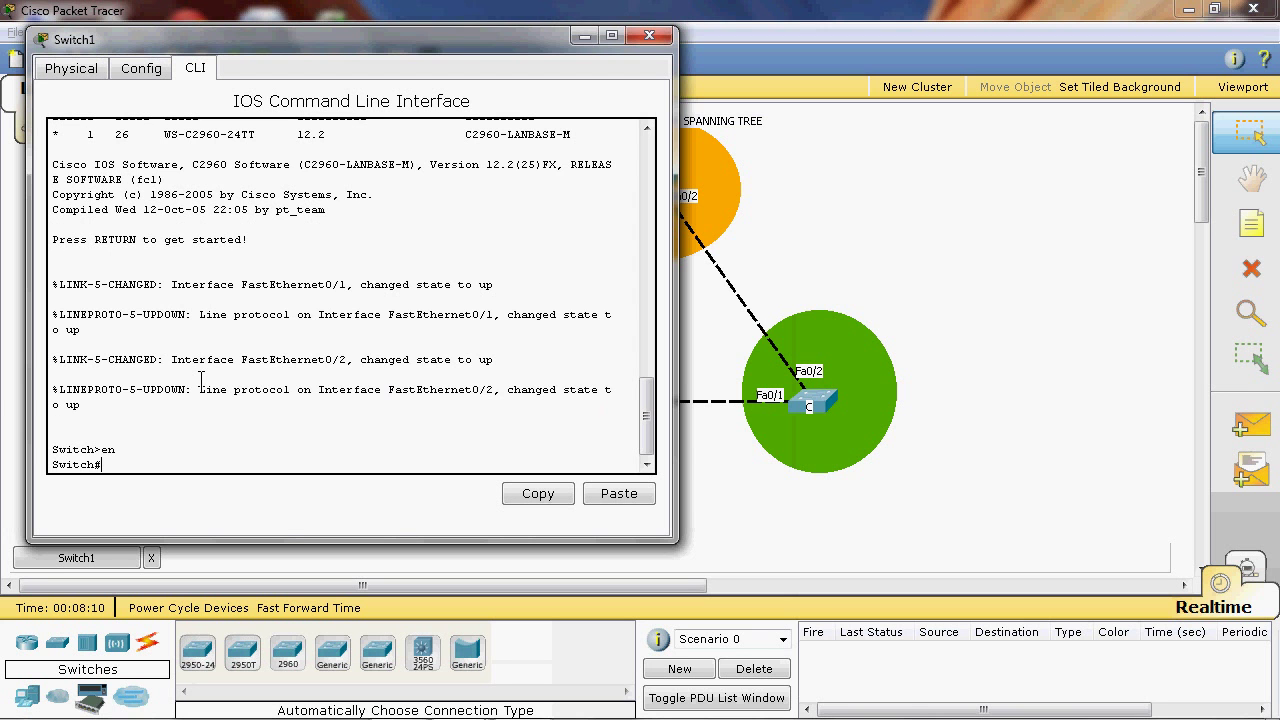
{"action": "type", "text": "conf t"}
{"action": "key", "text": "Return"}
Create VLAN 10 on switch B, name it IT, and return to global configuration mode
{"action": "type", "text": "vlan 10"}
{"action": "key", "text": "Return"}
{"action": "type", "text": "name IT"}
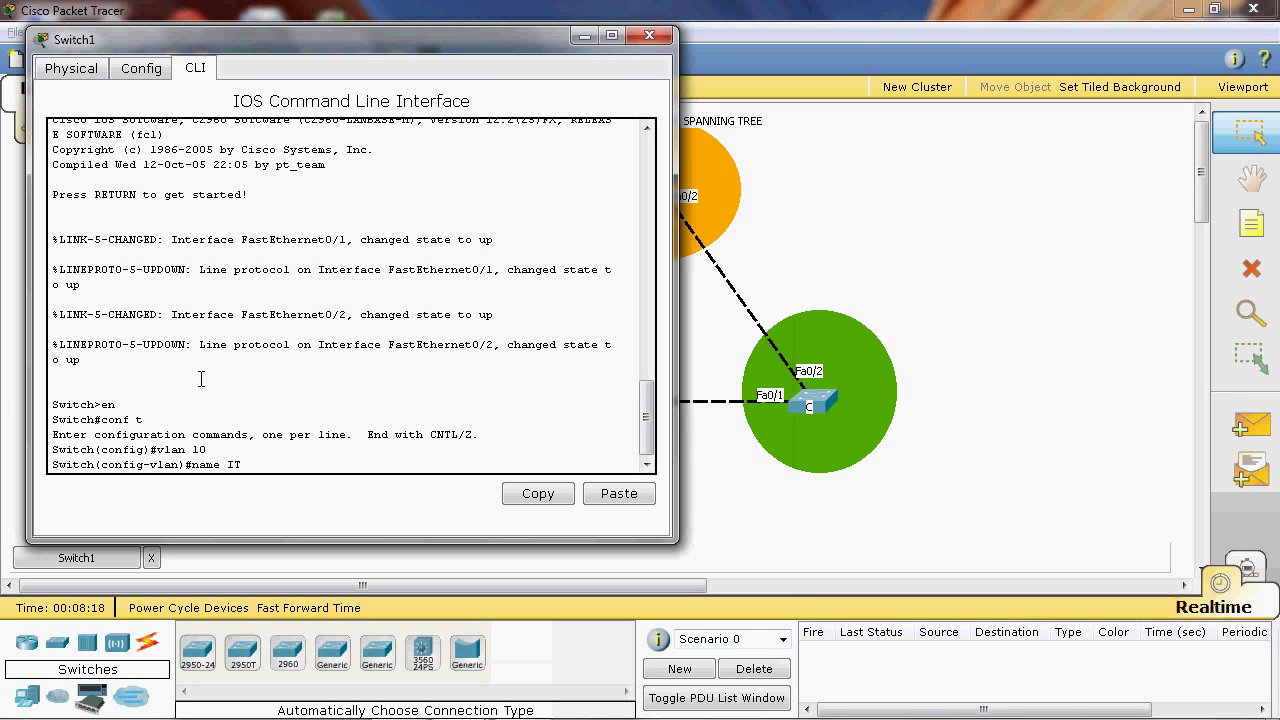
{"action": "key", "text": "Return"}
{"action": "type", "text": "eui"}
{"action": "key", "text": "BackSpace"}
{"action": "key", "text": "BackSpace"}
{"action": "type", "text": "xi"}
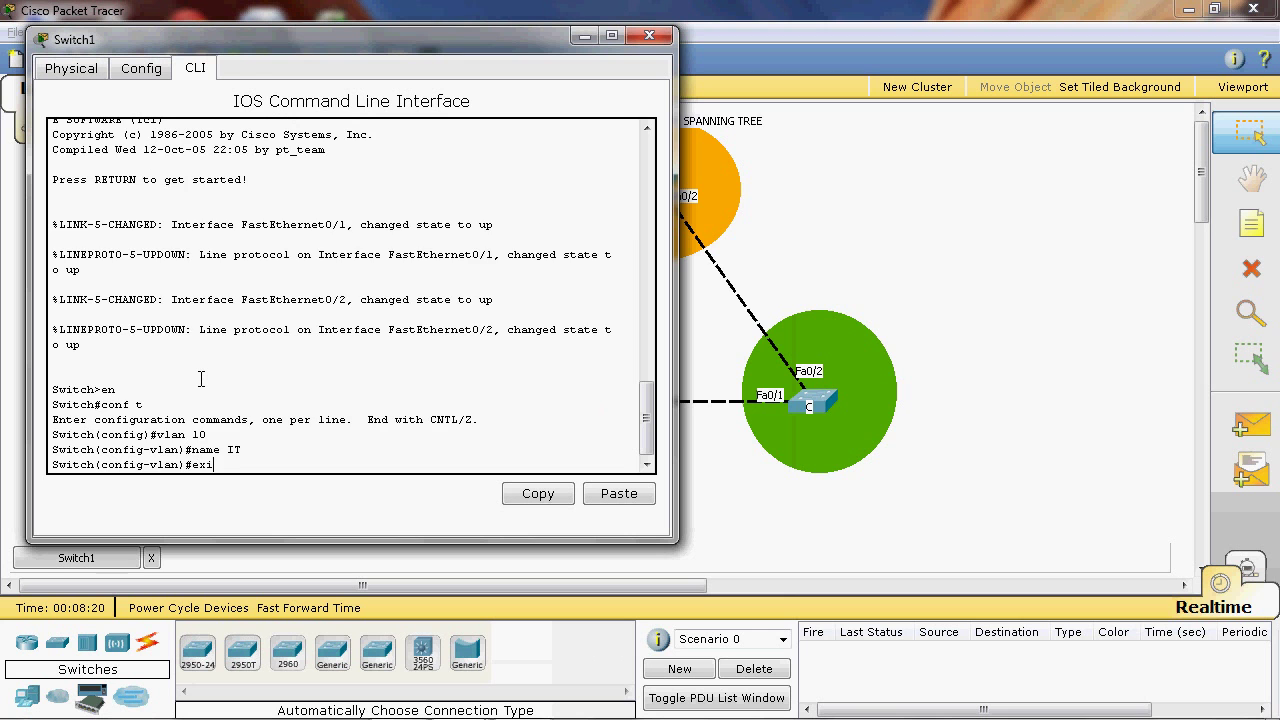
{"action": "key", "text": "Return"}
Create VLAN 20 on switch B, name it CSE, and leave its VLAN configuration
{"action": "type", "text": "vlan 20"}
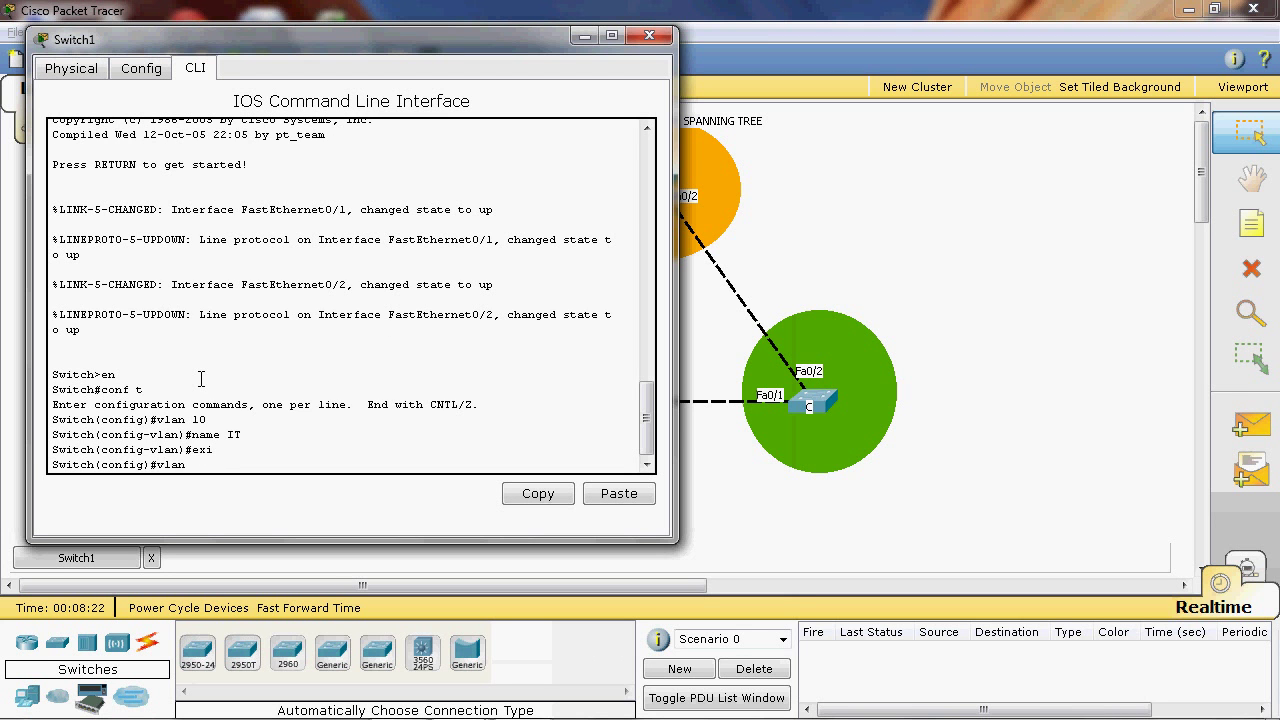
{"action": "key", "text": "Return"}
{"action": "type", "text": "name CSE"}
{"action": "key", "text": "Return"}
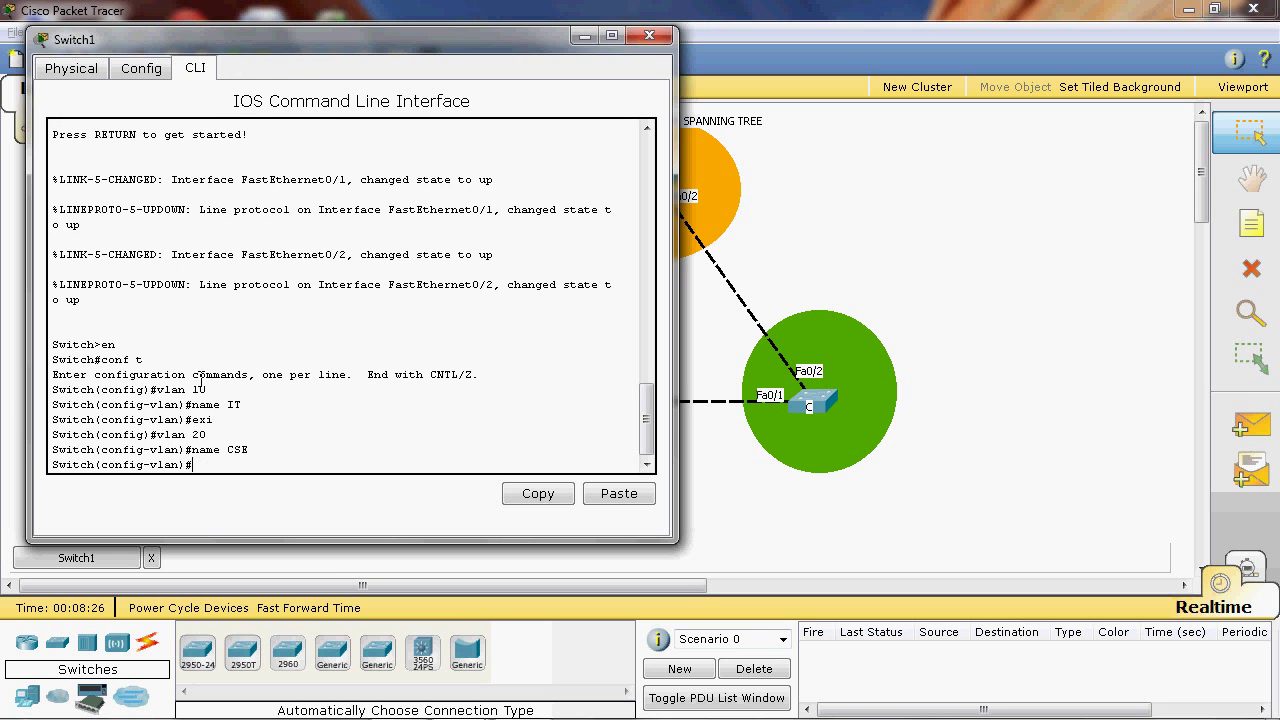
{"action": "type", "text": "exi"}
{"action": "key", "text": "Return"}
Create VLAN 30 on switch B, name it ECE, and leave its VLAN configuration
{"action": "type", "text": "vkan"}
{"action": "key", "text": "BackSpace"}
{"action": "key", "text": "BackSpace"}
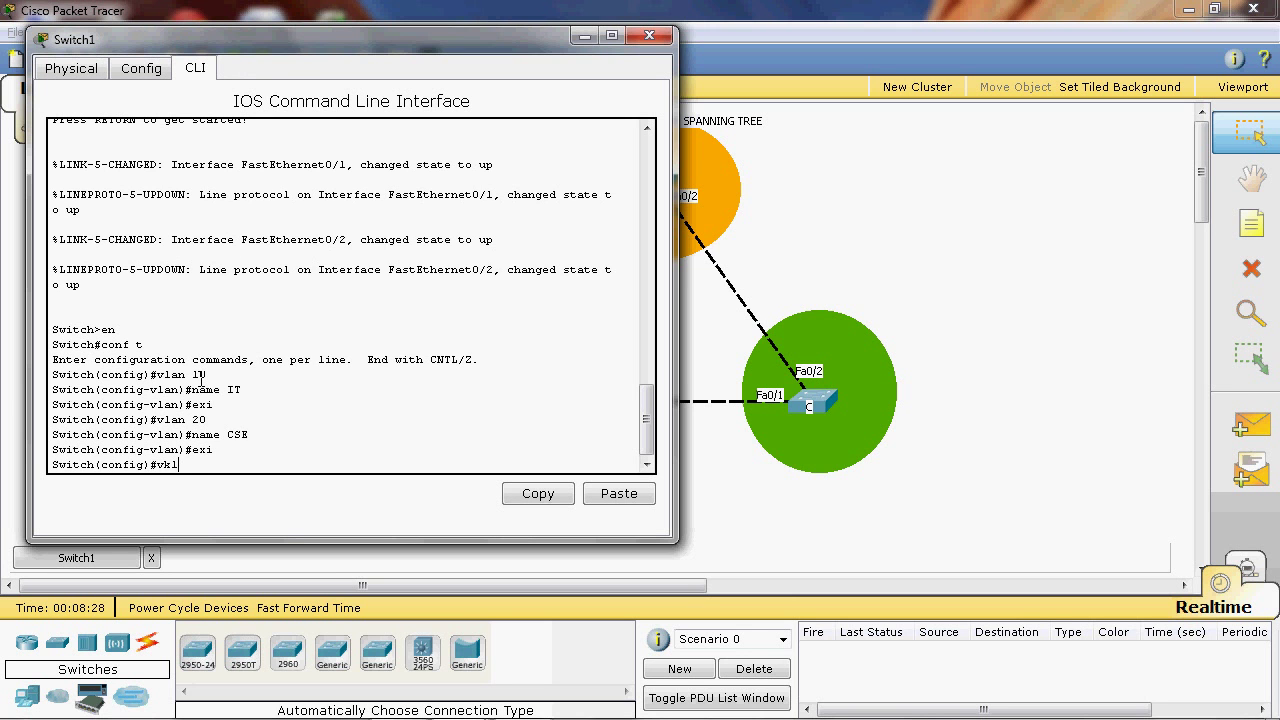
{"action": "type", "text": "lan 30"}
{"action": "key", "text": "Return"}
{"action": "type", "text": "name ECE"}
{"action": "key", "text": "Return"}
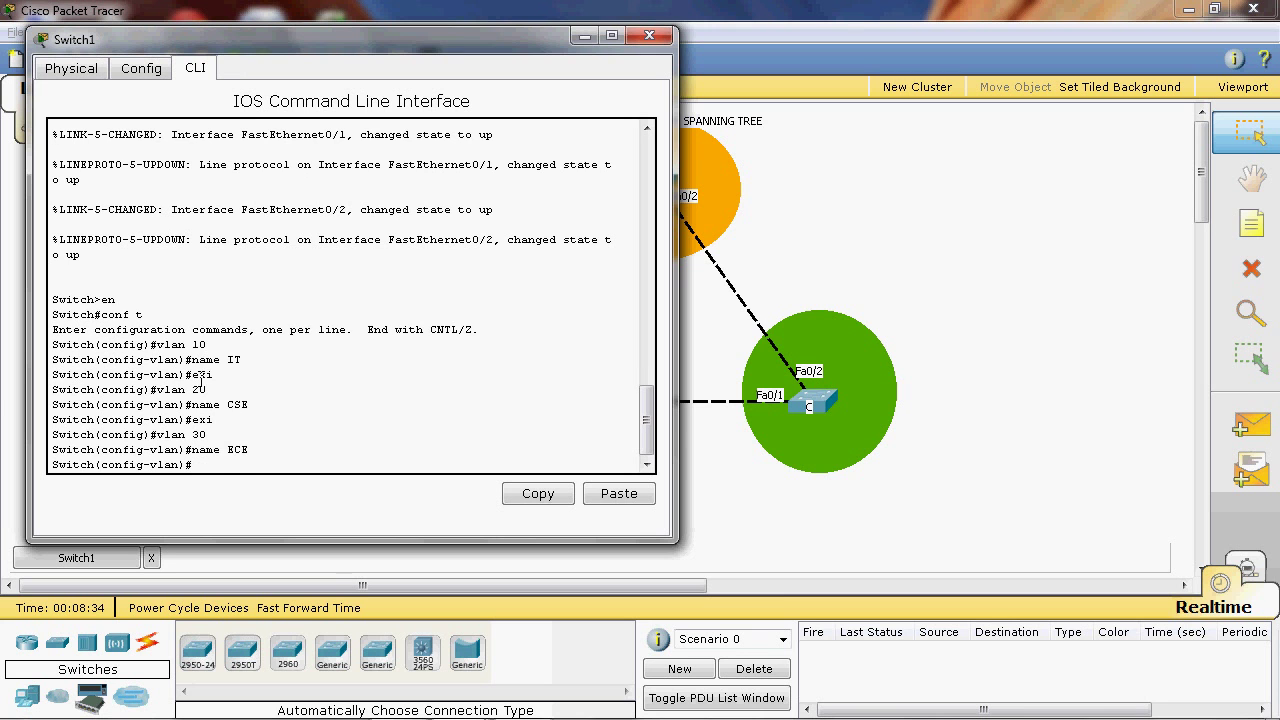
{"action": "type", "text": "exi"}
{"action": "key", "text": "Return"}
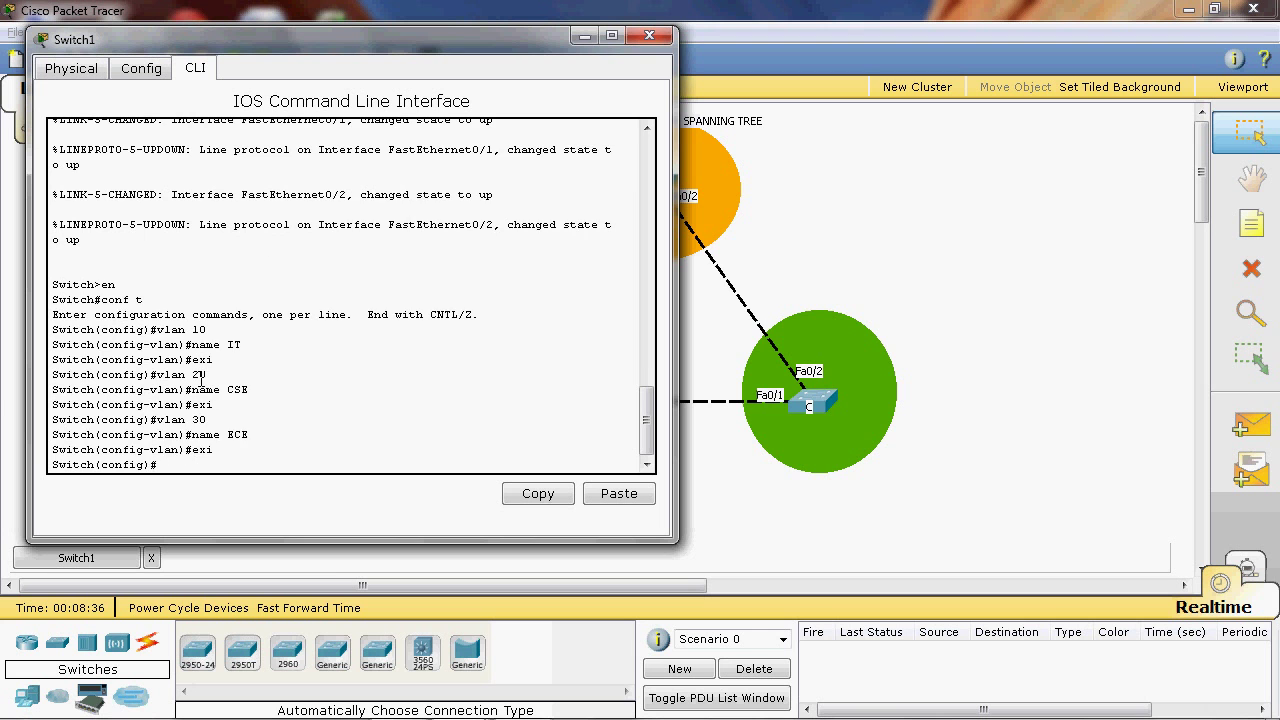
Leave configuration mode on switch B, review its full VLAN table with show vlan, and close the switch window
{"action": "type", "text": "exi"}
{"action": "key", "text": "Return"}
{"action": "key", "text": "Return"}
{"action": "type", "text": "show vlan"}
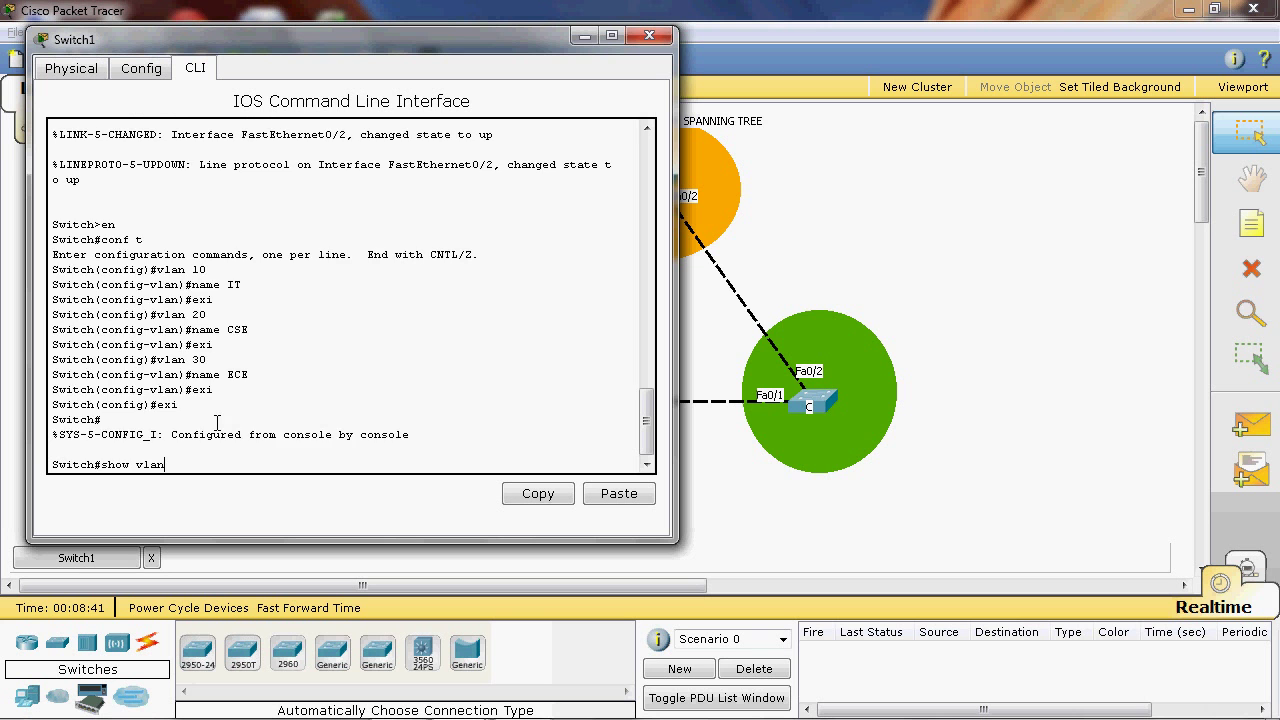
{"action": "key", "text": "Return"}
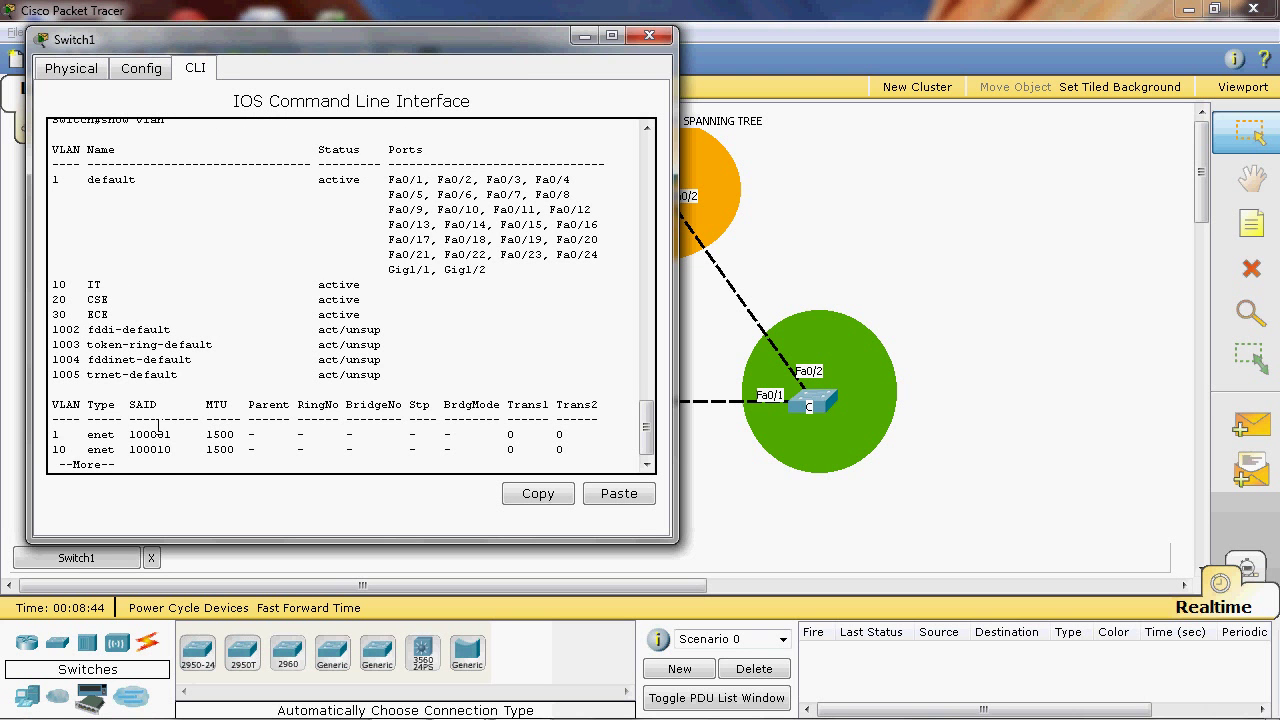
{"action": "key", "text": "space"}
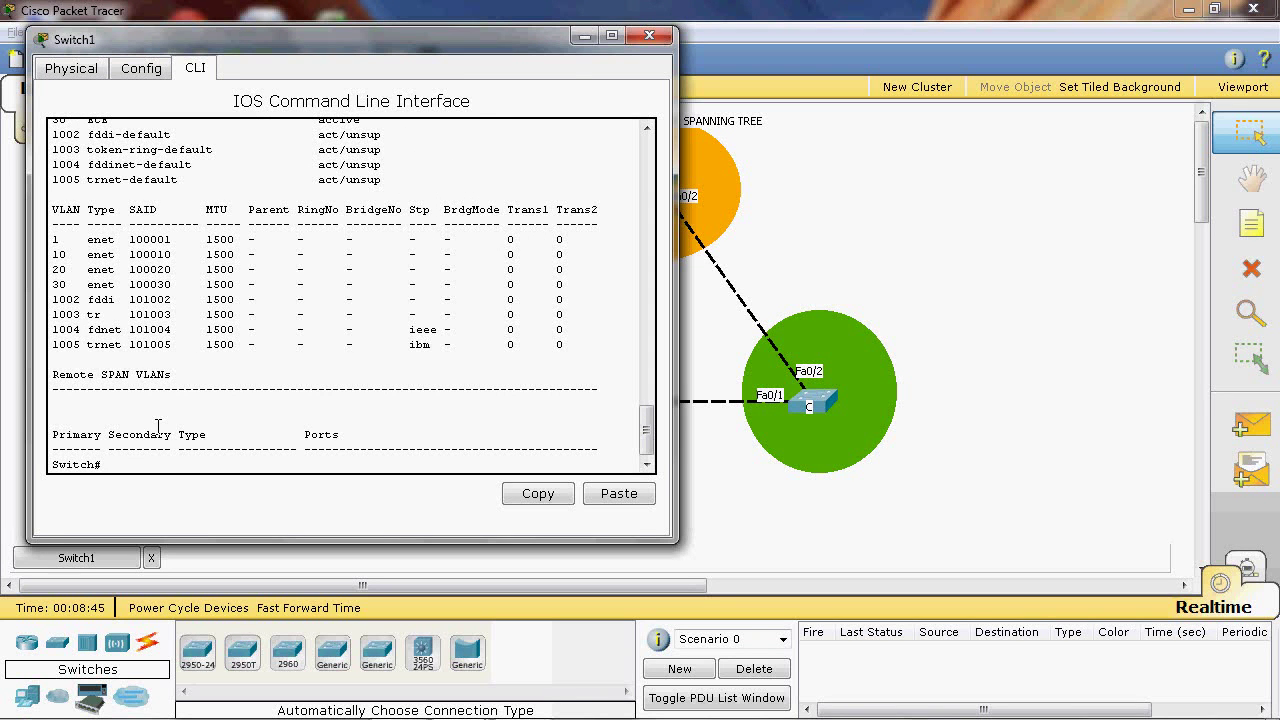
{"action": "left_click", "coordinate": [649, 35]}
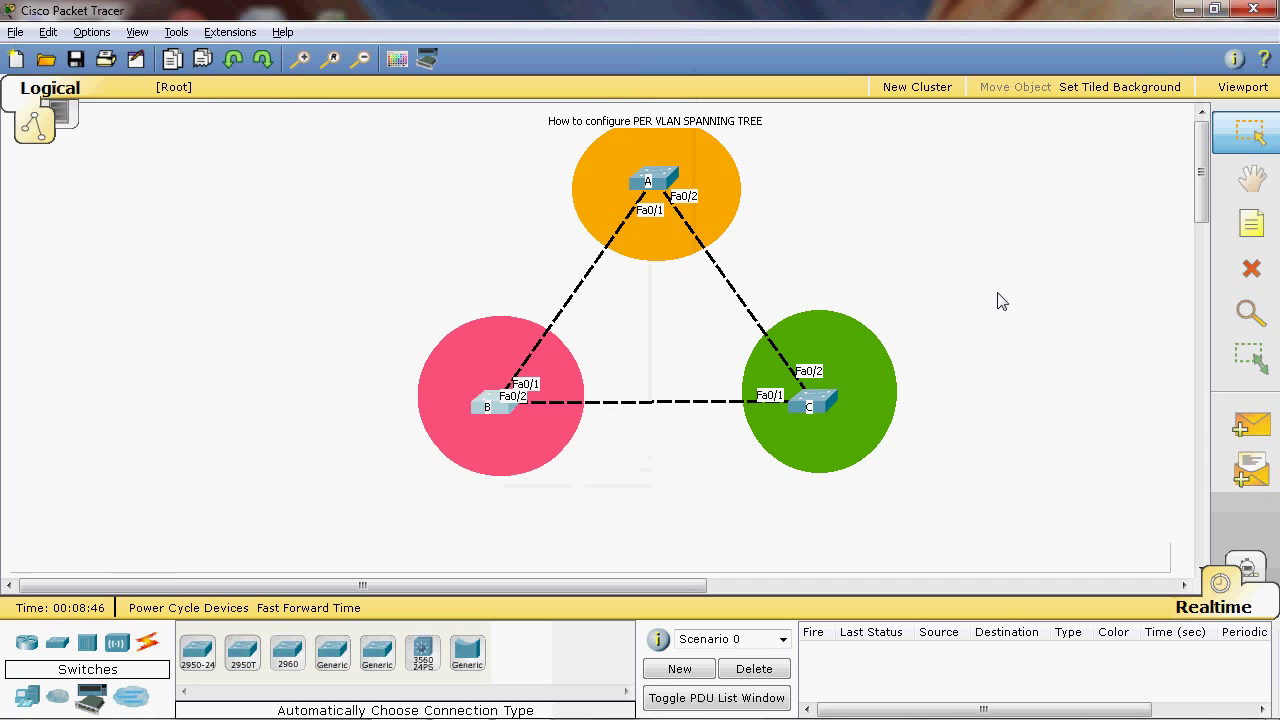
Open switch C's command line and enter global configuration mode through privileged mode
{"action": "left_click", "coordinate": [826, 405]}
{"action": "left_click", "coordinate": [274, 143]}
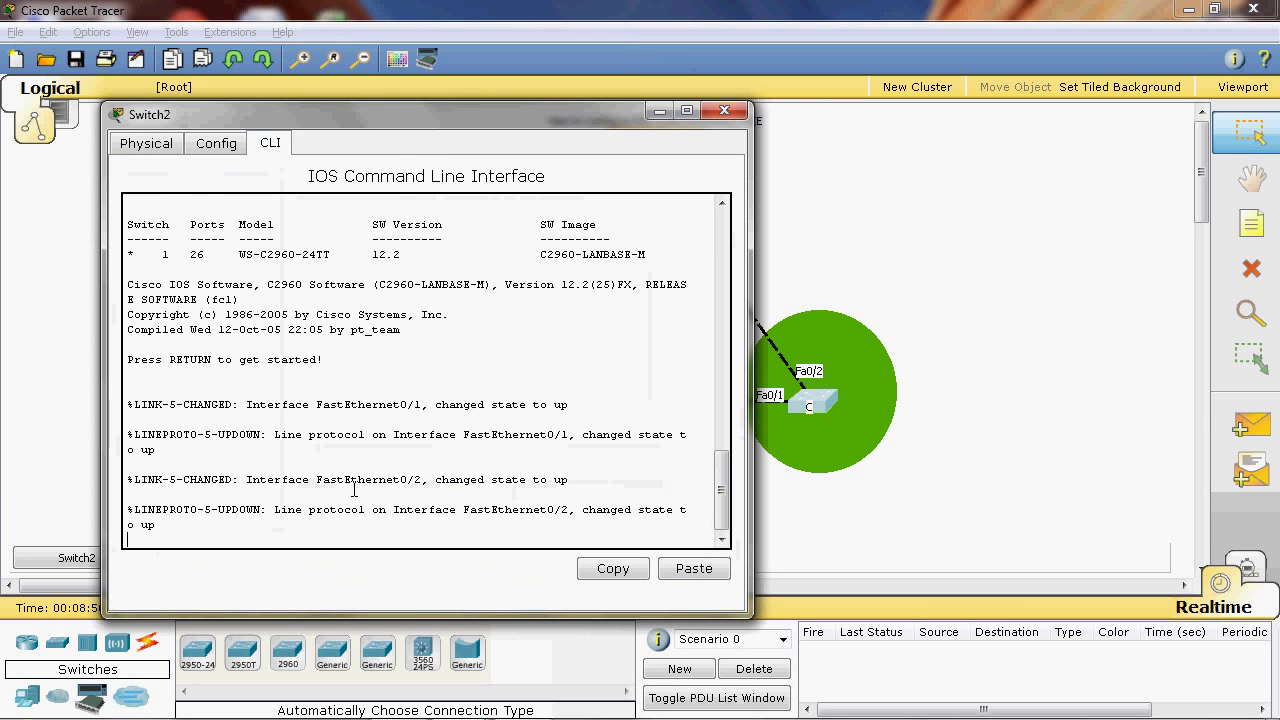
{"action": "key", "text": "Return"}
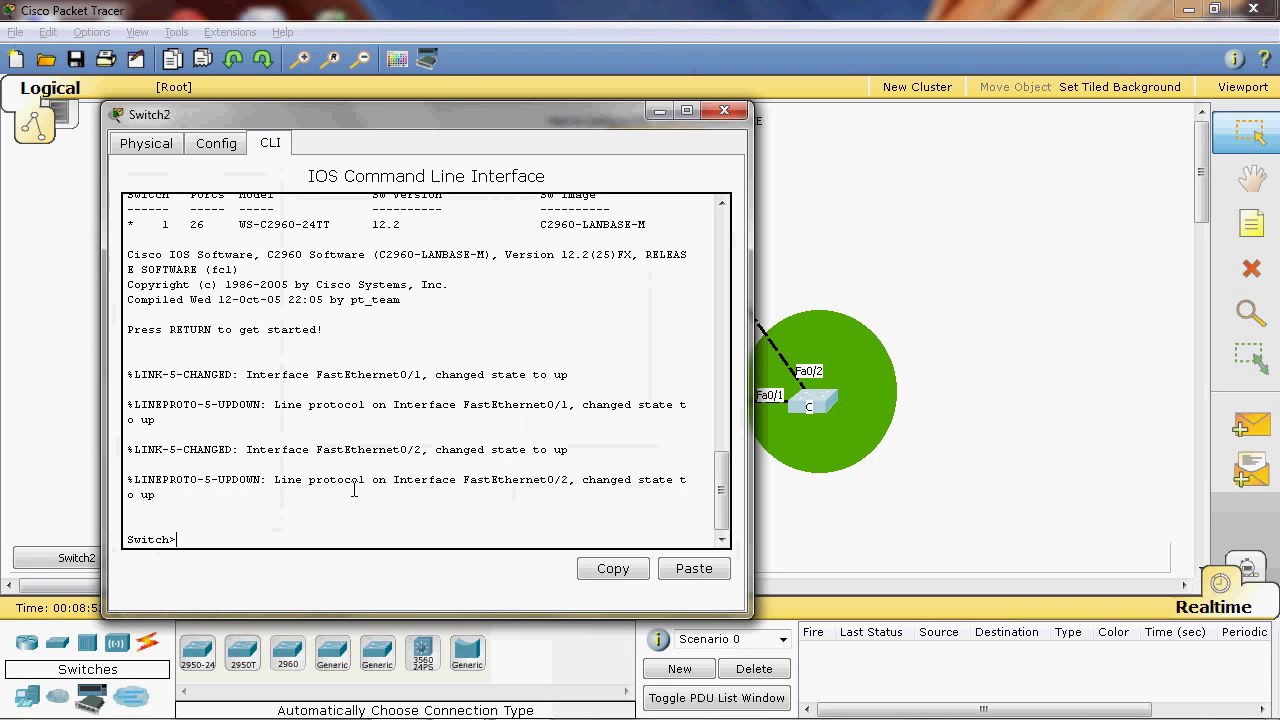
{"action": "type", "text": "en"}
{"action": "key", "text": "Return"}
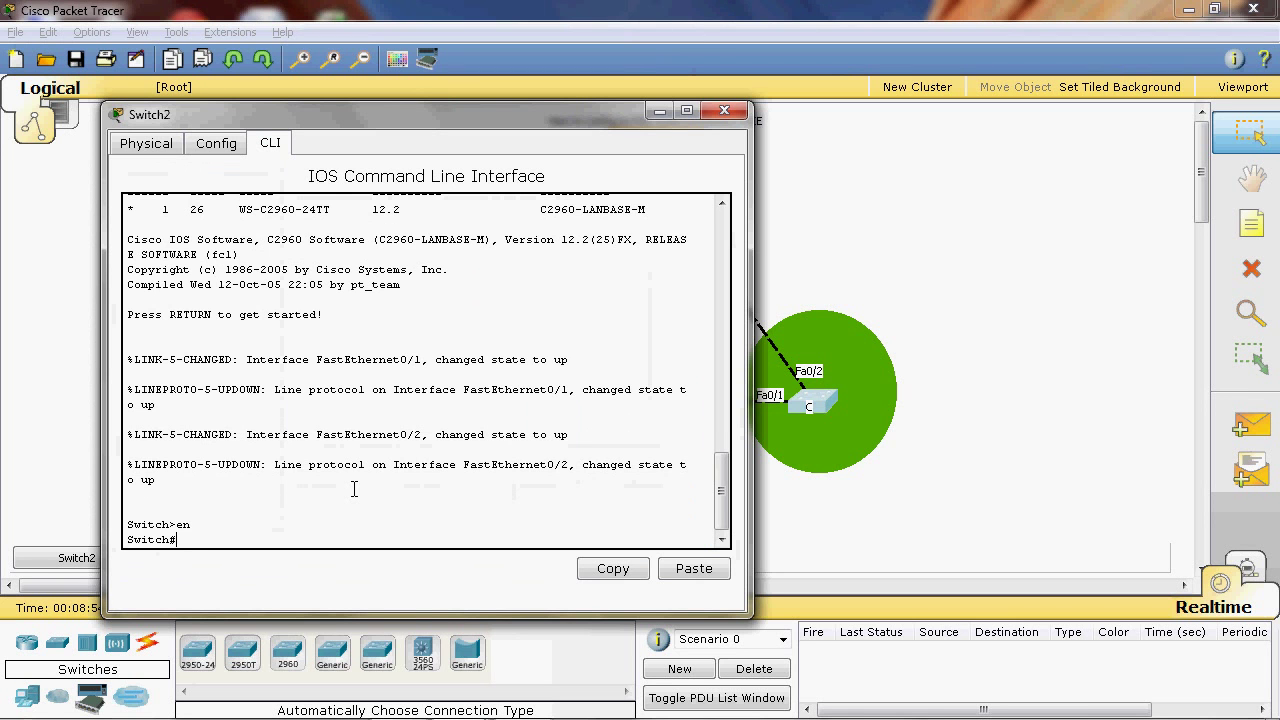
{"action": "type", "text": "conf t"}
{"action": "key", "text": "Return"}
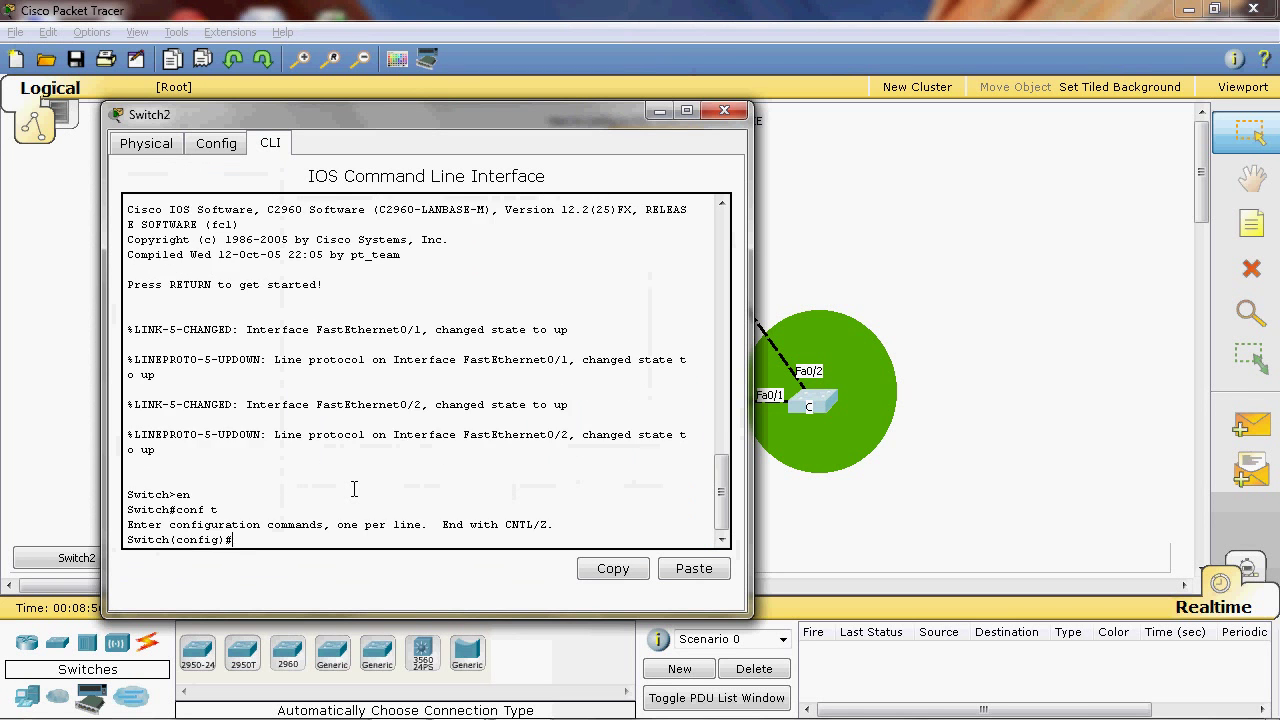
Create VLAN 10 on switch C, name it IT, and return to global configuration mode
{"action": "type", "text": "vlan 10"}
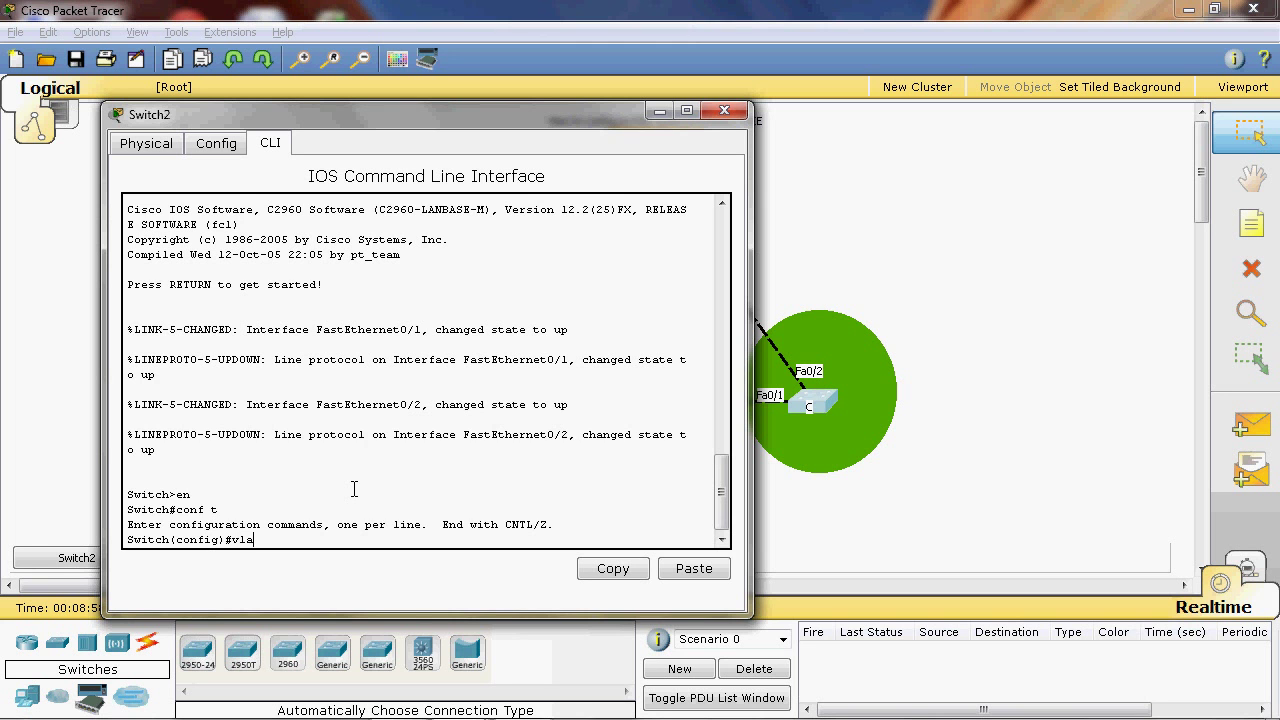
{"action": "key", "text": "Return"}
{"action": "type", "text": "name IT"}
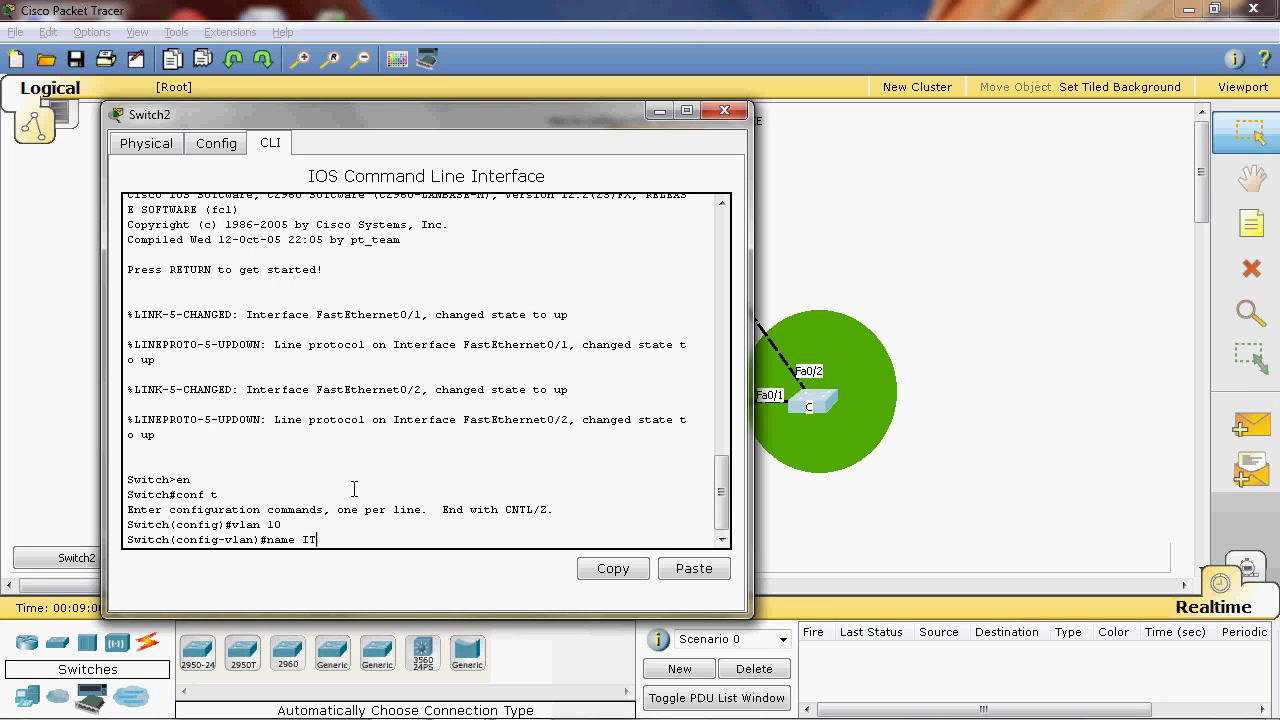
{"action": "key", "text": "Return"}
{"action": "type", "text": "exi"}
{"action": "key", "text": "Return"}
Create VLAN 20 on switch C, name it CSE, and return to global configuration mode
{"action": "type", "text": "vlan 20"}
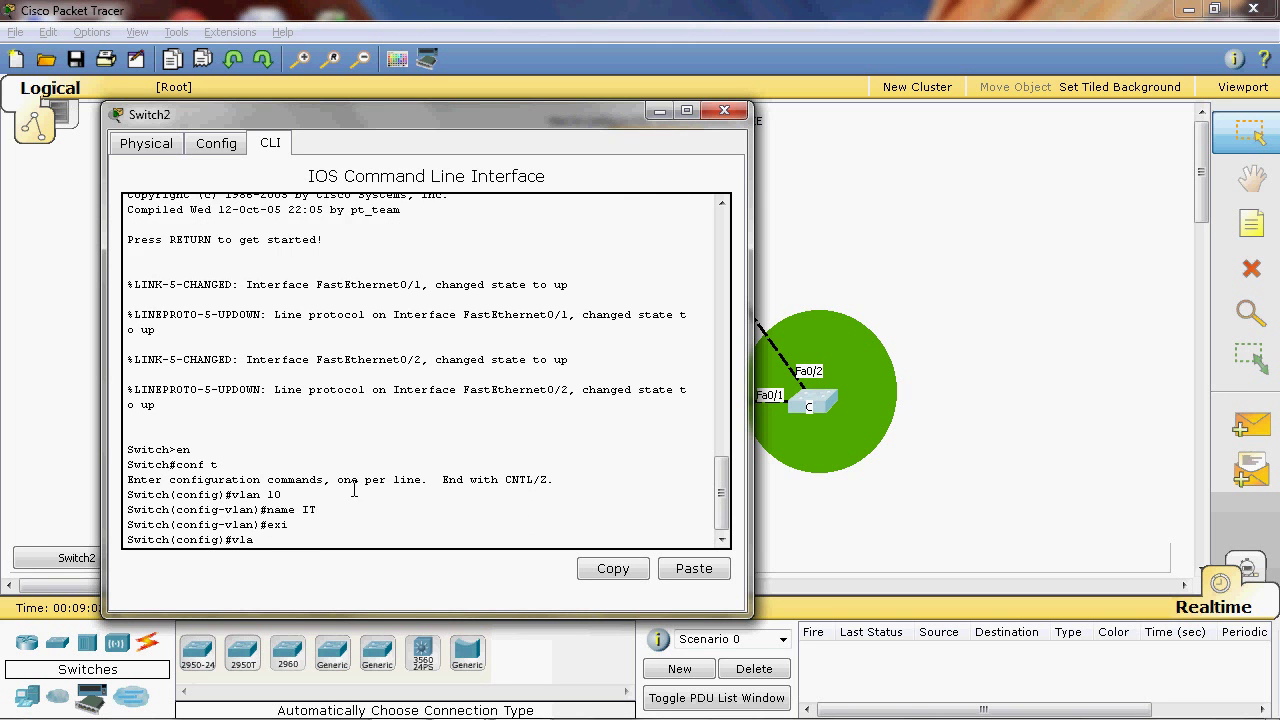
{"action": "key", "text": "Return"}
{"action": "type", "text": "name CSE"}
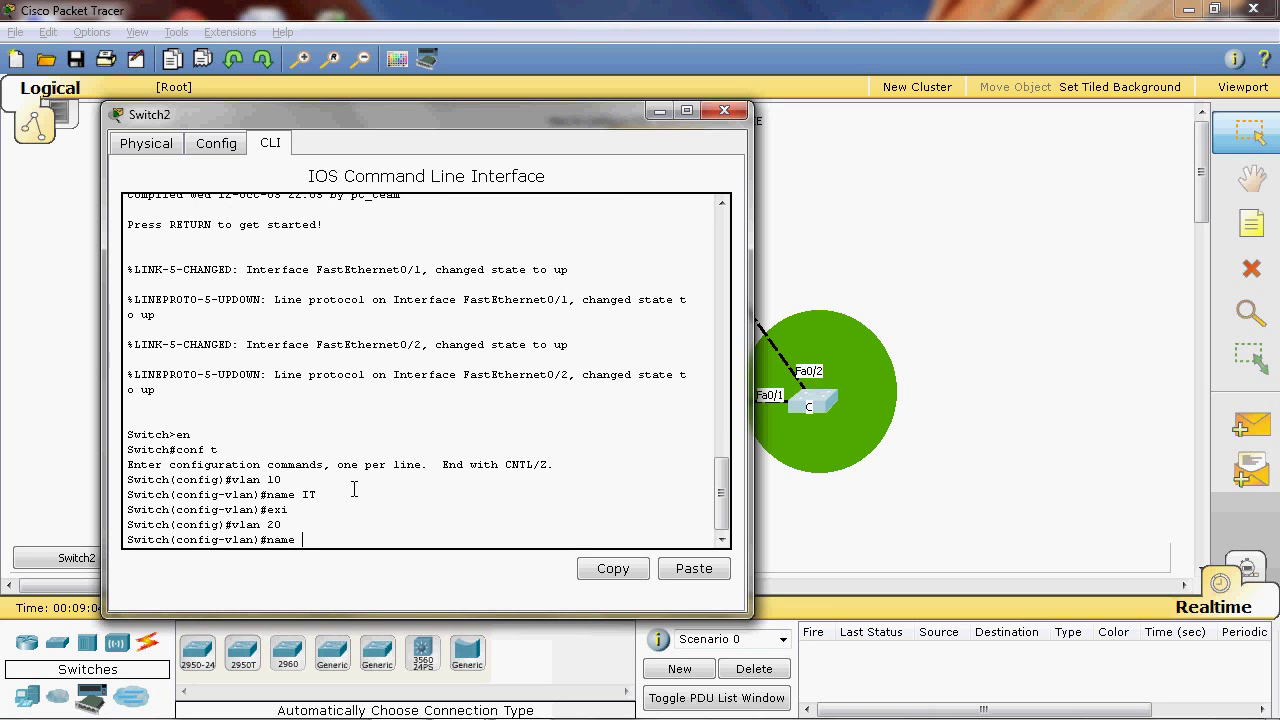
{"action": "key", "text": "Return"}
{"action": "type", "text": "exi"}
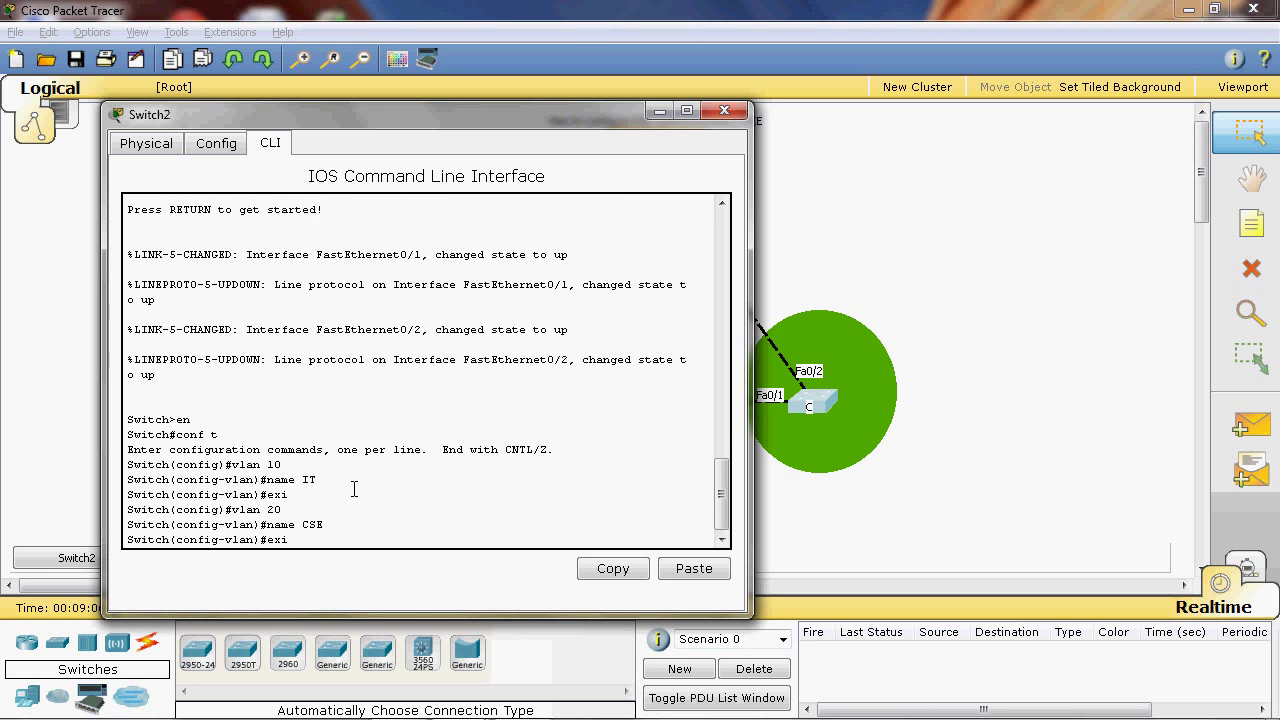
{"action": "key", "text": "Return"}
Create VLAN 30 on switch C, name it ECE, and leave its VLAN configuration
{"action": "type", "text": "vlan 30"}
{"action": "key", "text": "Return"}
{"action": "type", "text": "name ECE"}
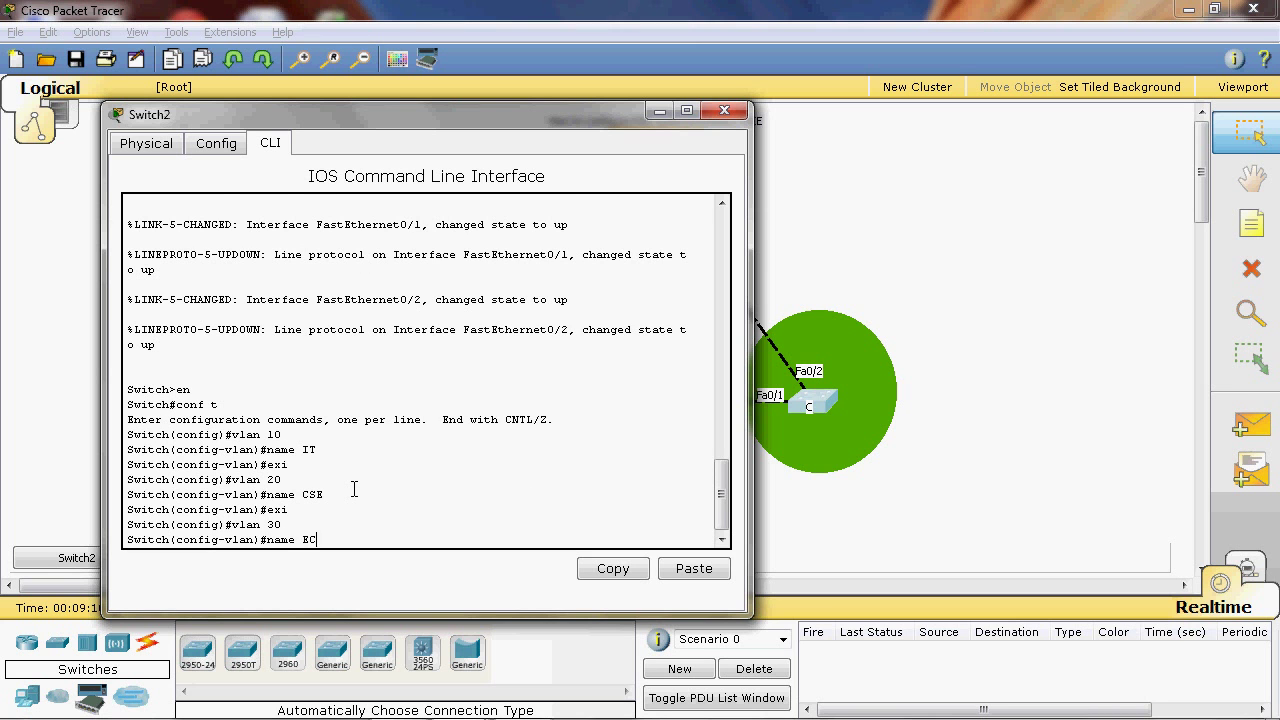
{"action": "key", "text": "Return"}
{"action": "type", "text": "exi"}
{"action": "key", "text": "Return"}
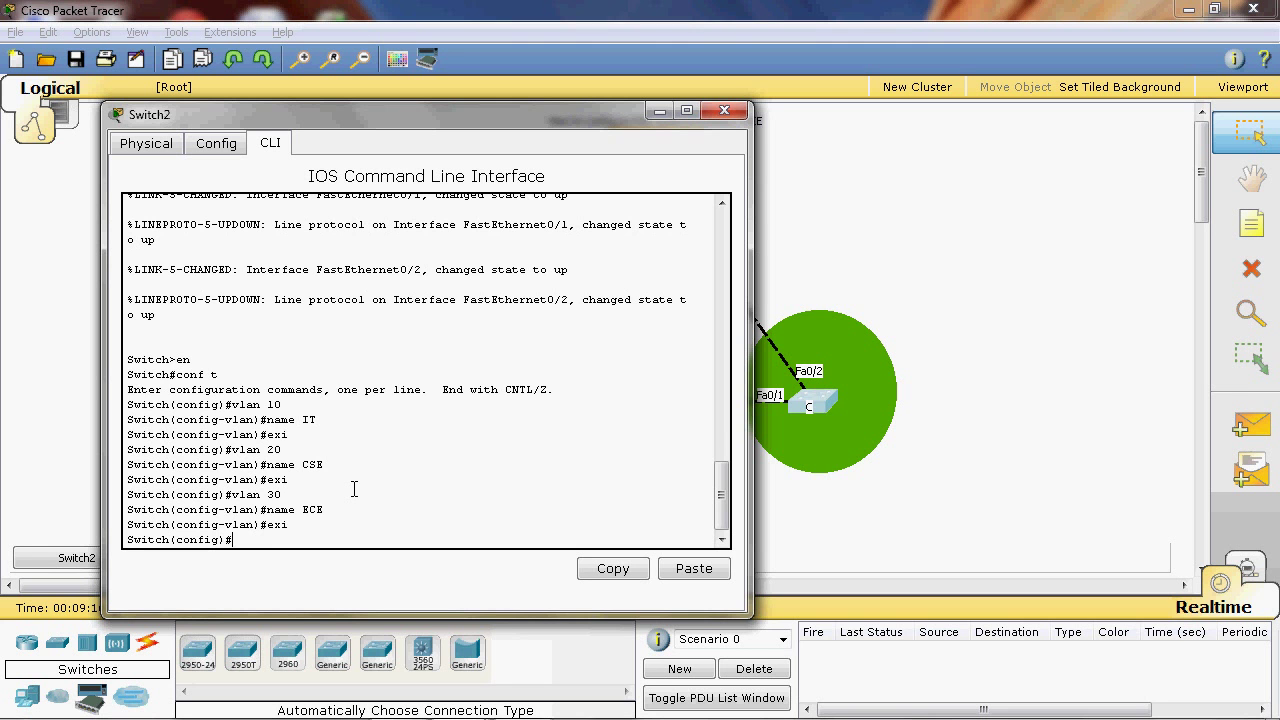
Leave configuration mode on switch C, review its VLAN table with show vlan, and close the switch window
{"action": "key", "text": "ctrl+z"}
{"action": "key", "text": "Return"}
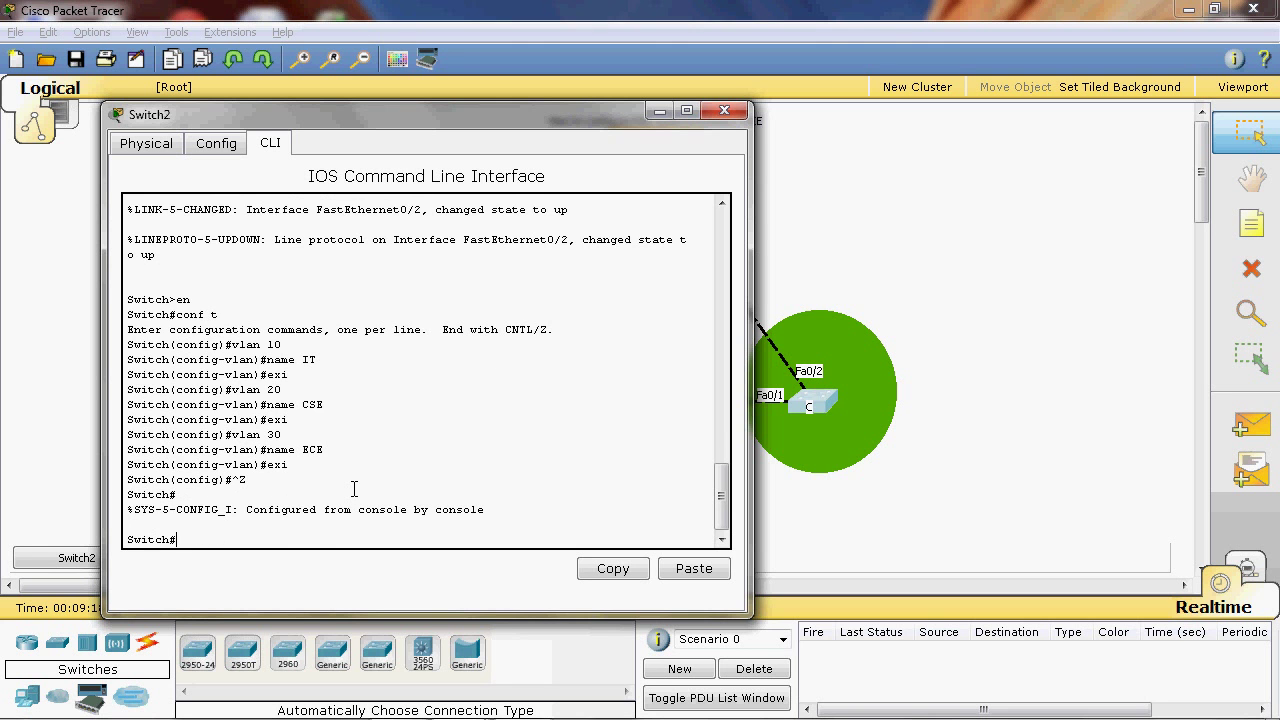
{"action": "type", "text": "show vlan"}
{"action": "key", "text": "Return"}
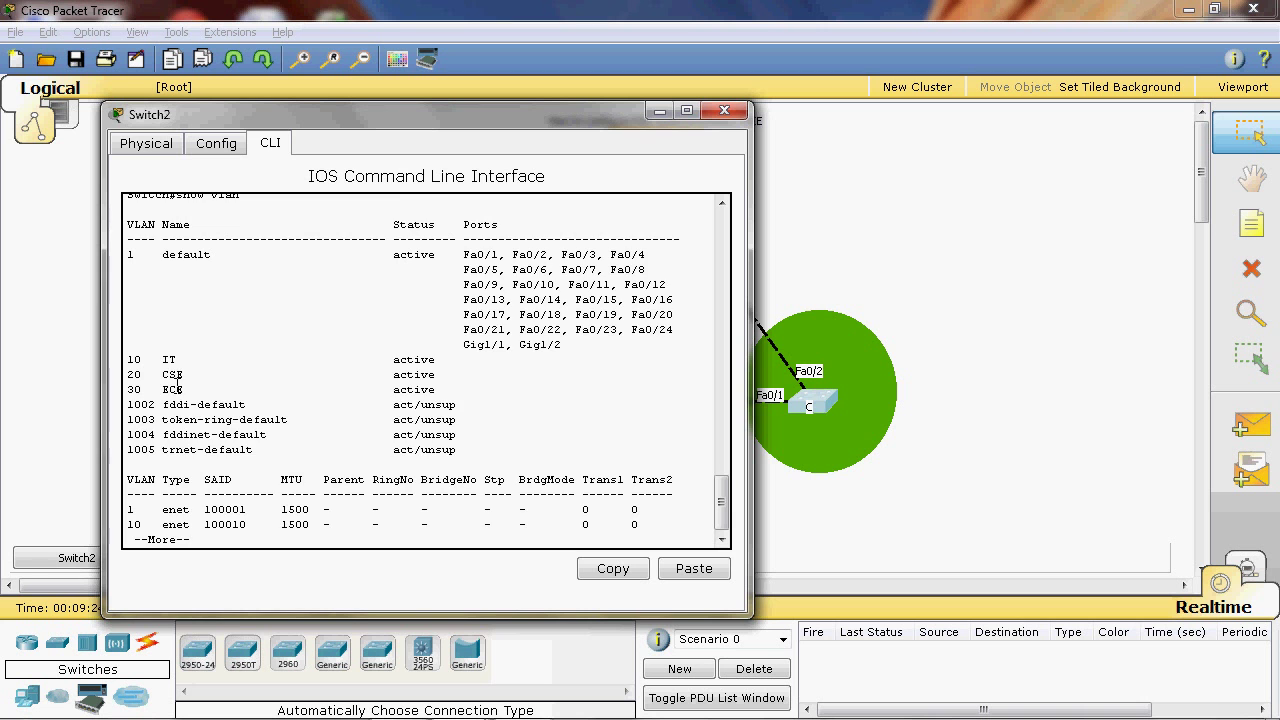
{"action": "key", "text": "space"}
{"action": "left_click", "coordinate": [724, 110]}
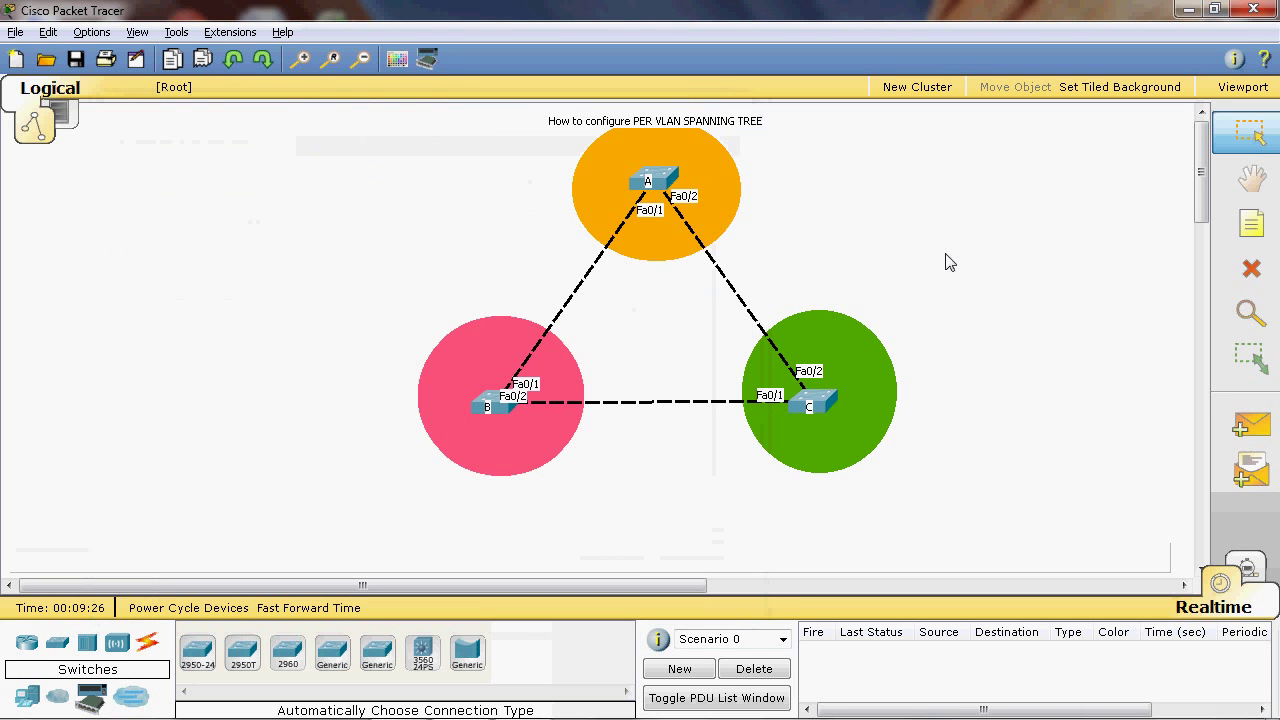
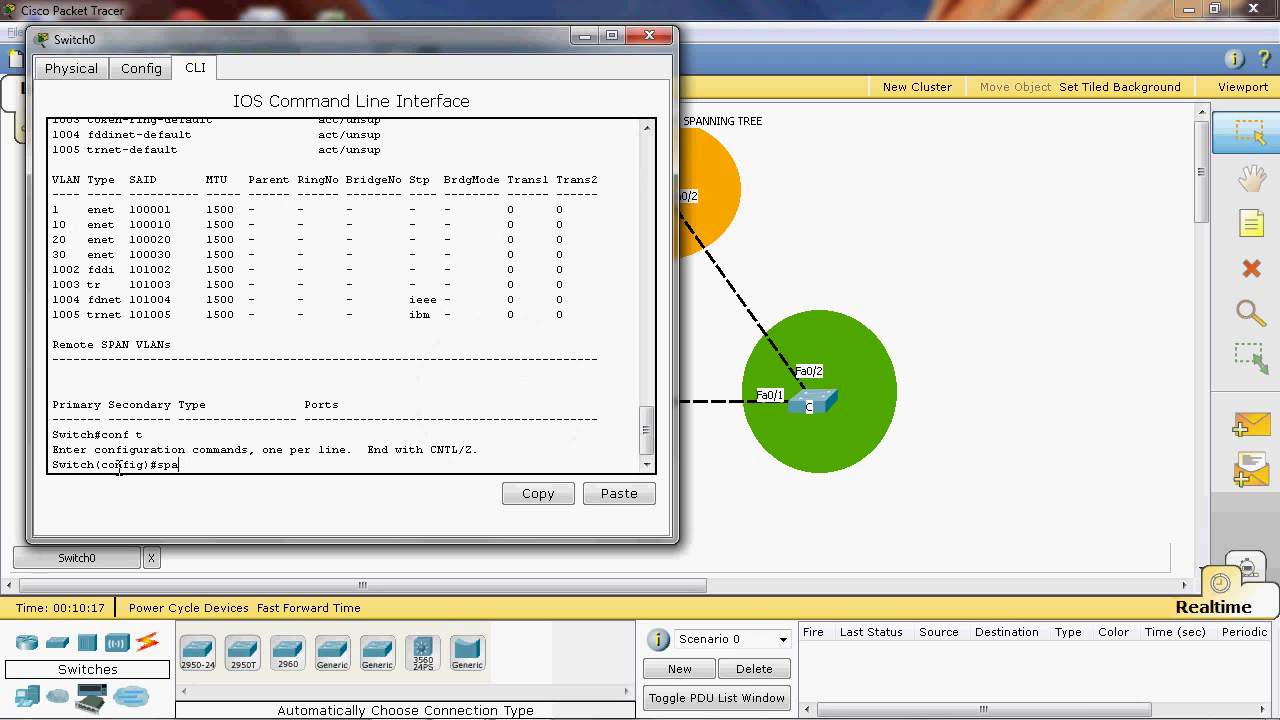
List the available spanning-tree modes on switch A and set its mode to pvst
{"action": "type", "text": "na"}
{"action": "key", "text": "Tab"}
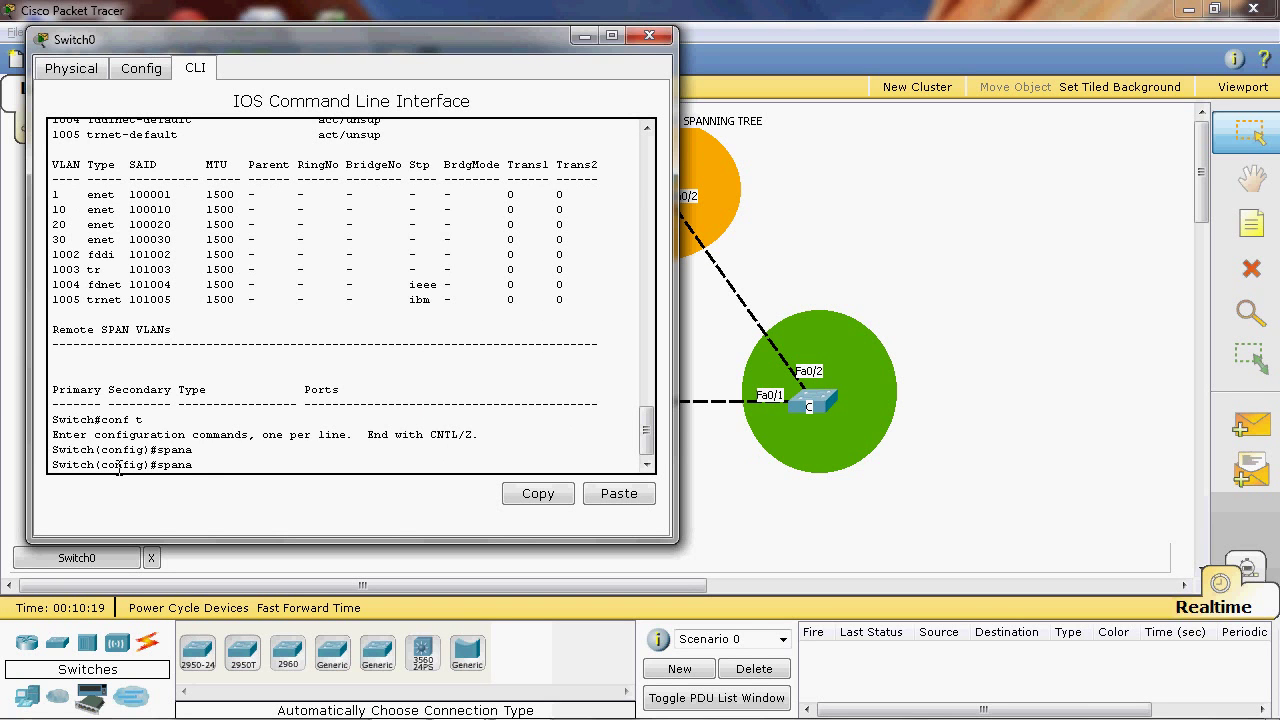
{"action": "key", "text": "BackSpace"}
{"action": "key", "text": "BackSpace"}
{"action": "key", "text": "BackSpace"}
{"action": "type", "text": "anni"}
{"action": "key", "text": "Tab"}
{"action": "key", "text": "BackSpace"}
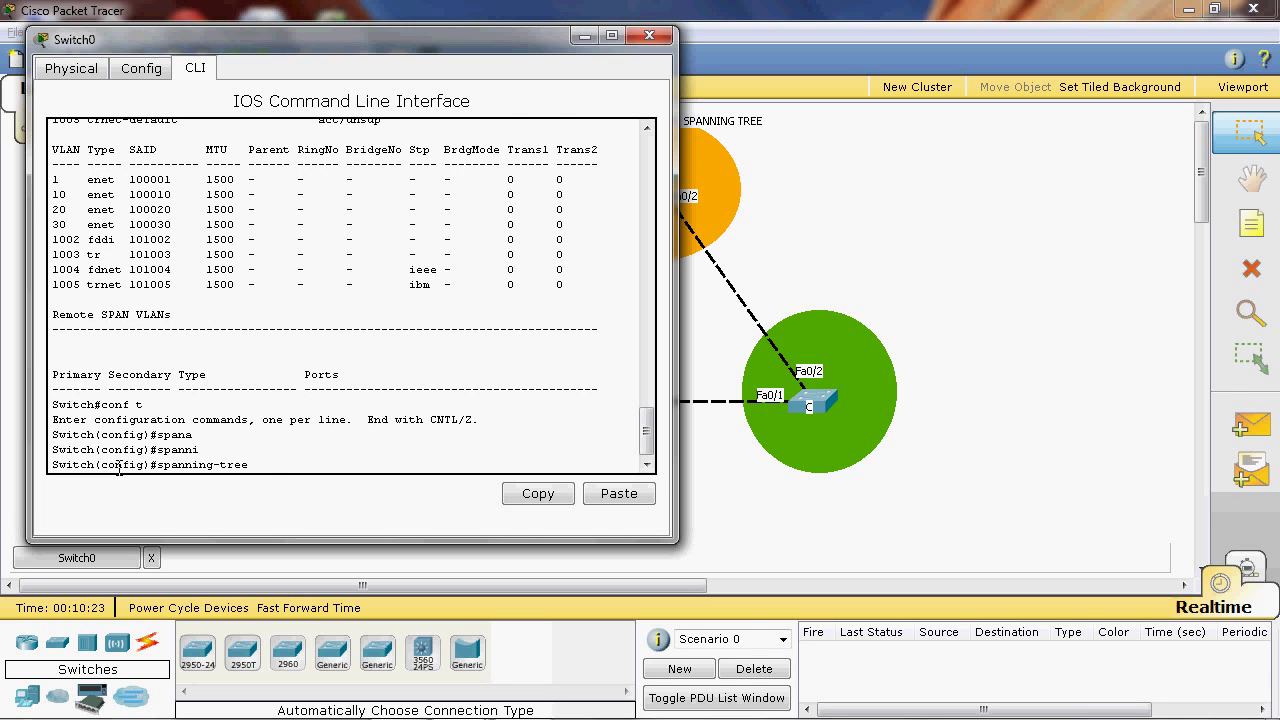
{"action": "type", "text": "mod"}
{"action": "key", "text": "Tab"}
{"action": "type", "text": "?"}
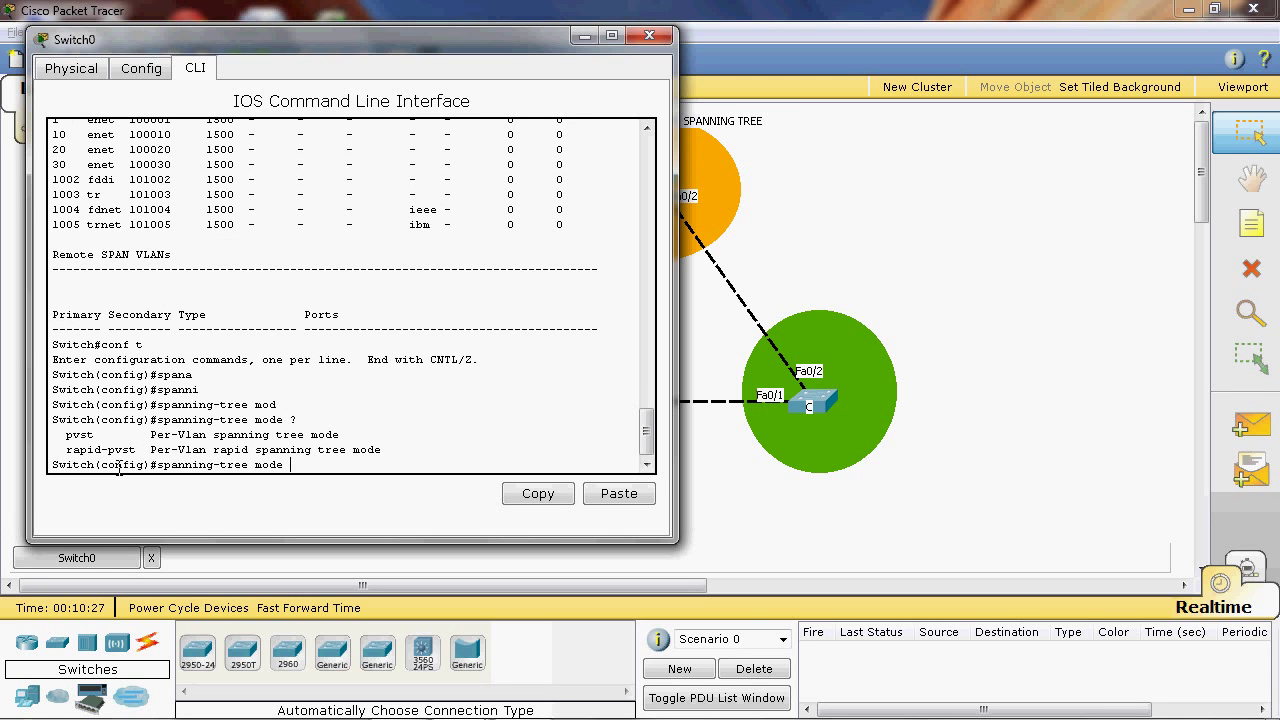
{"action": "type", "text": "pvst"}
{"action": "key", "text": "Return"}
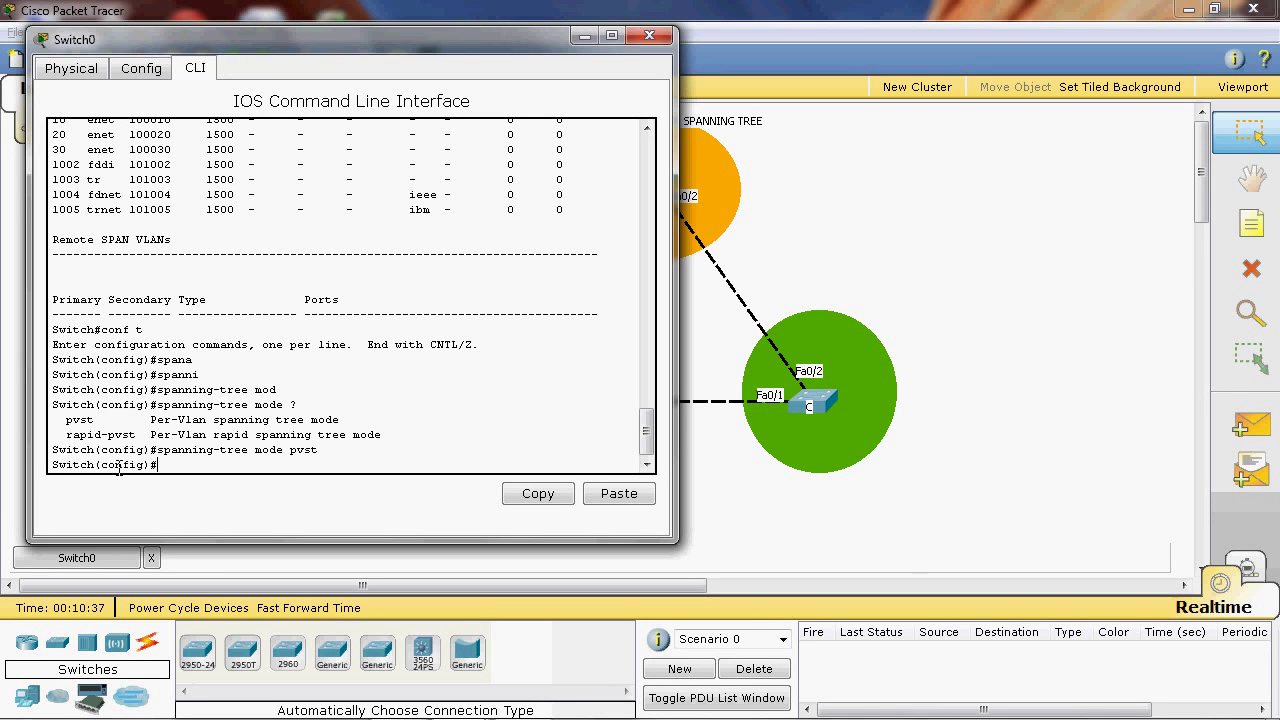
Make switch A the primary spanning-tree root for VLAN 10
{"action": "type", "text": "span"}
{"action": "key", "text": "Tab"}
{"action": "type", "text": "vlan"}
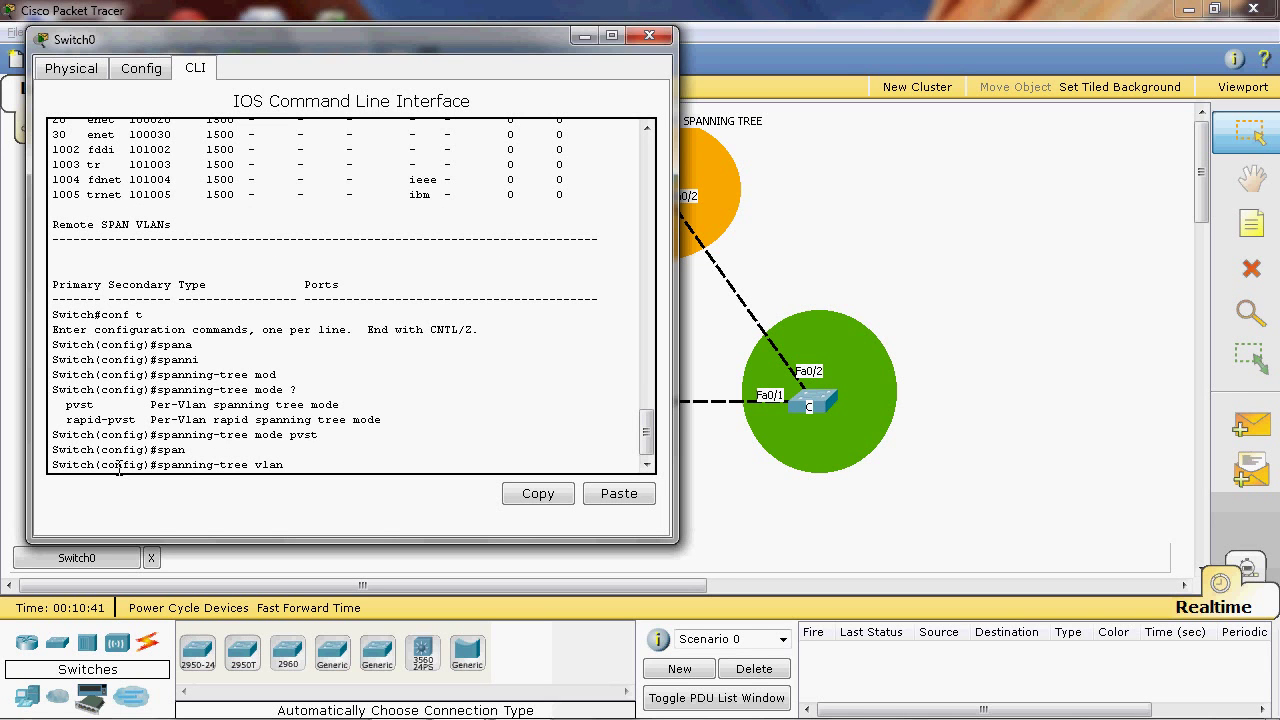
{"action": "type", "text": " 10"}
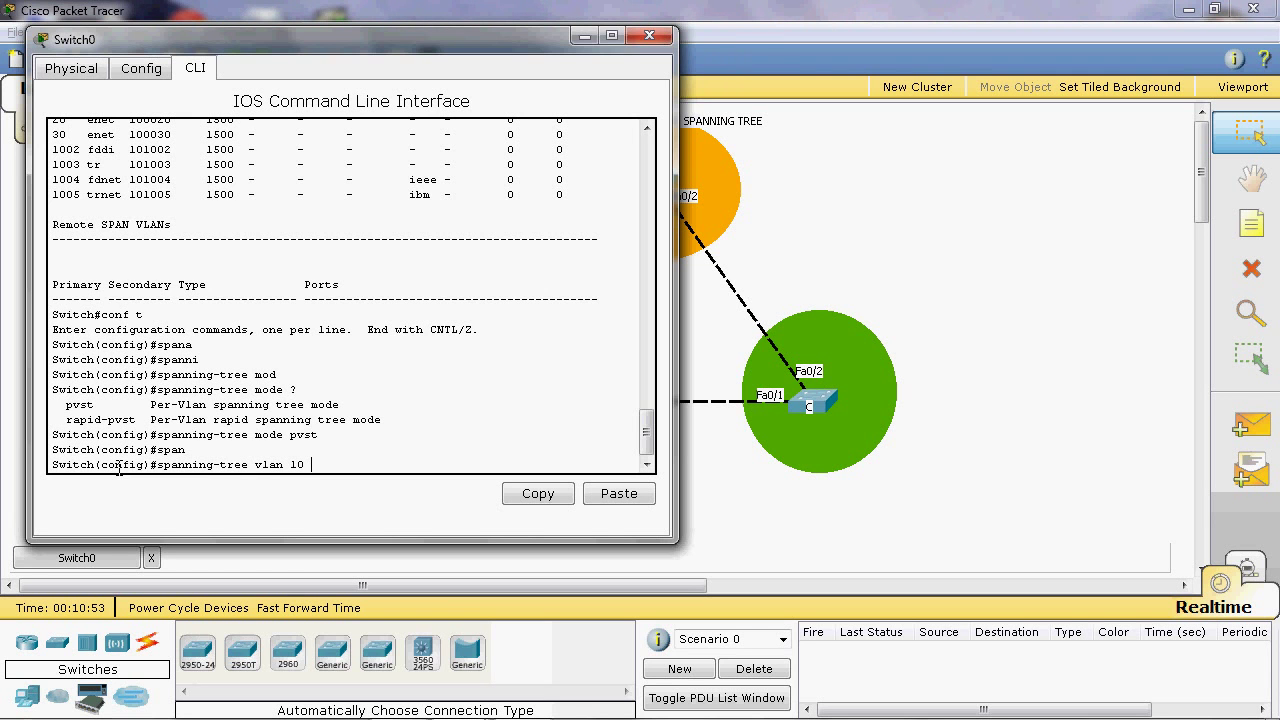
{"action": "type", "text": "root pr"}
{"action": "key", "text": "Tab"}
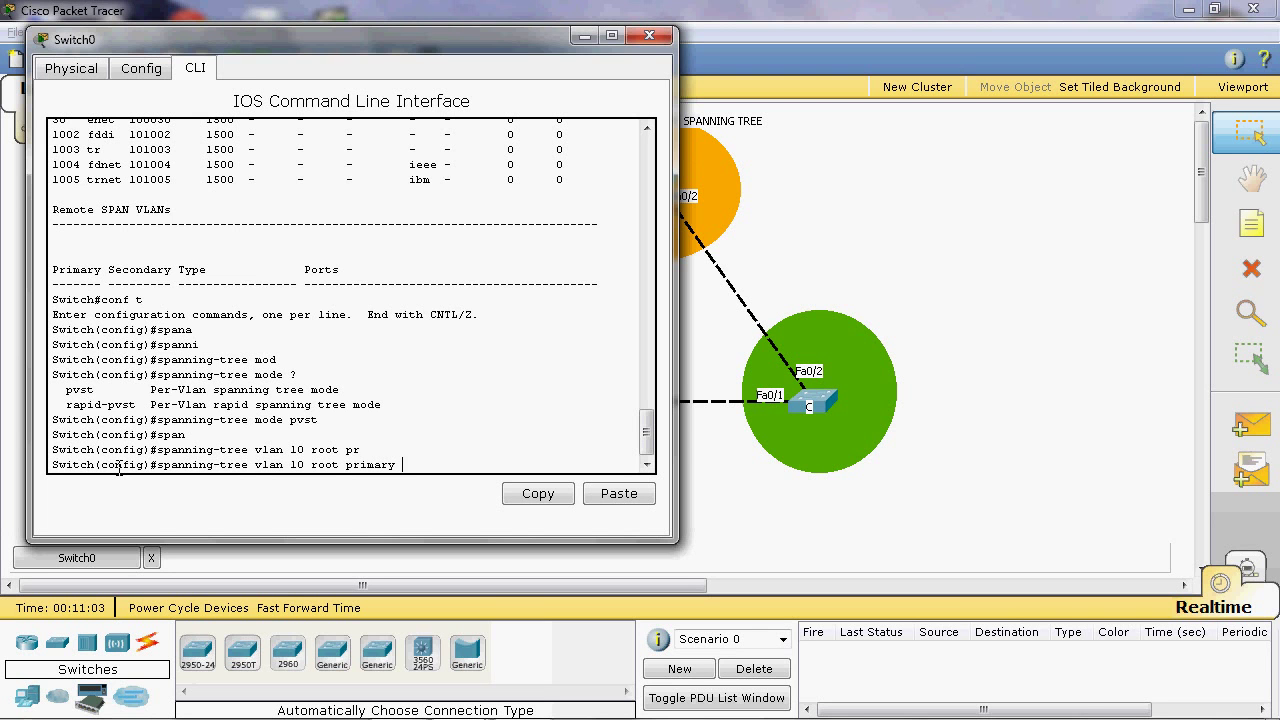
{"action": "key", "text": "Return"}
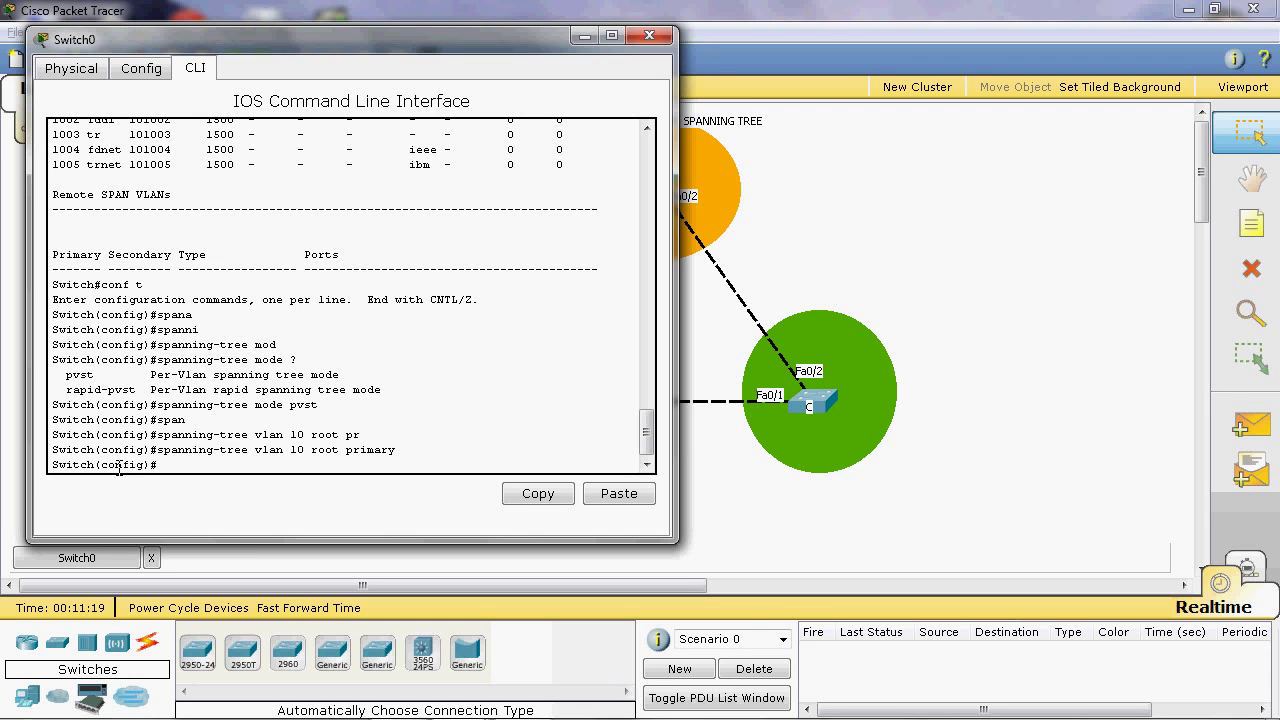
Make switch A the secondary spanning-tree root for VLAN 20
{"action": "type", "text": "span"}
{"action": "key", "text": "Tab"}
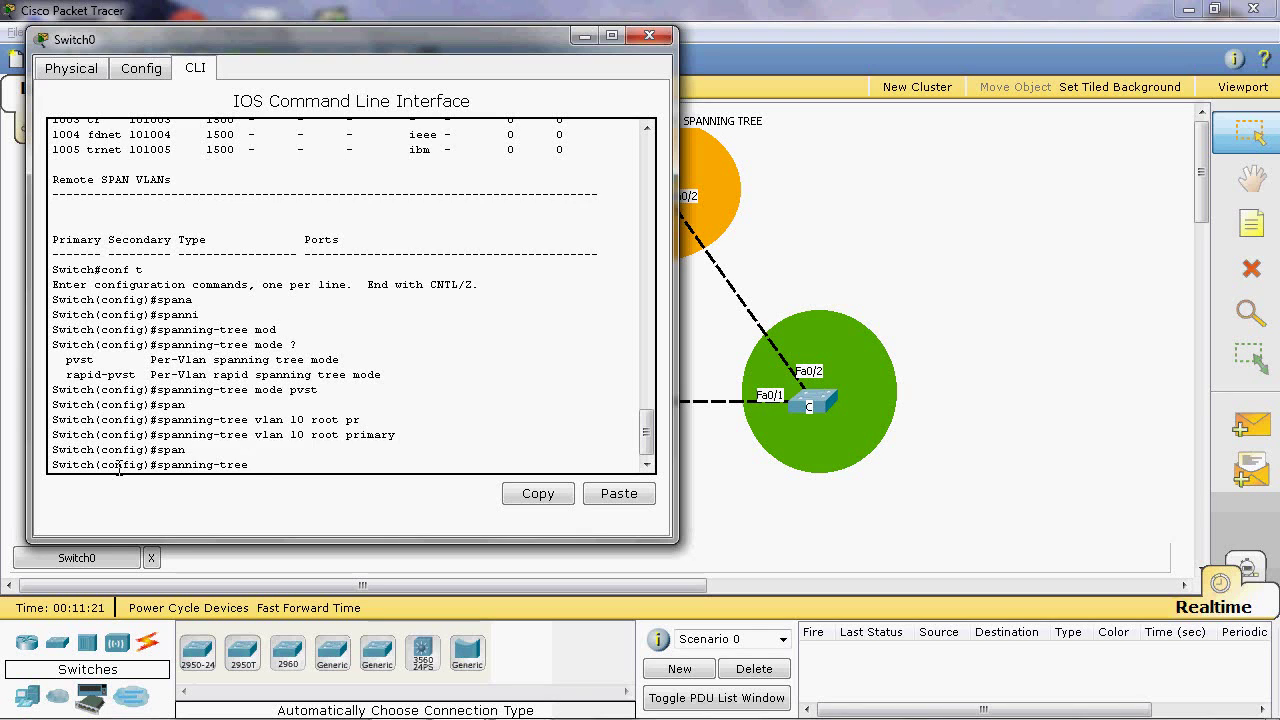
{"action": "type", "text": "vlan"}
{"action": "key", "text": "Tab"}
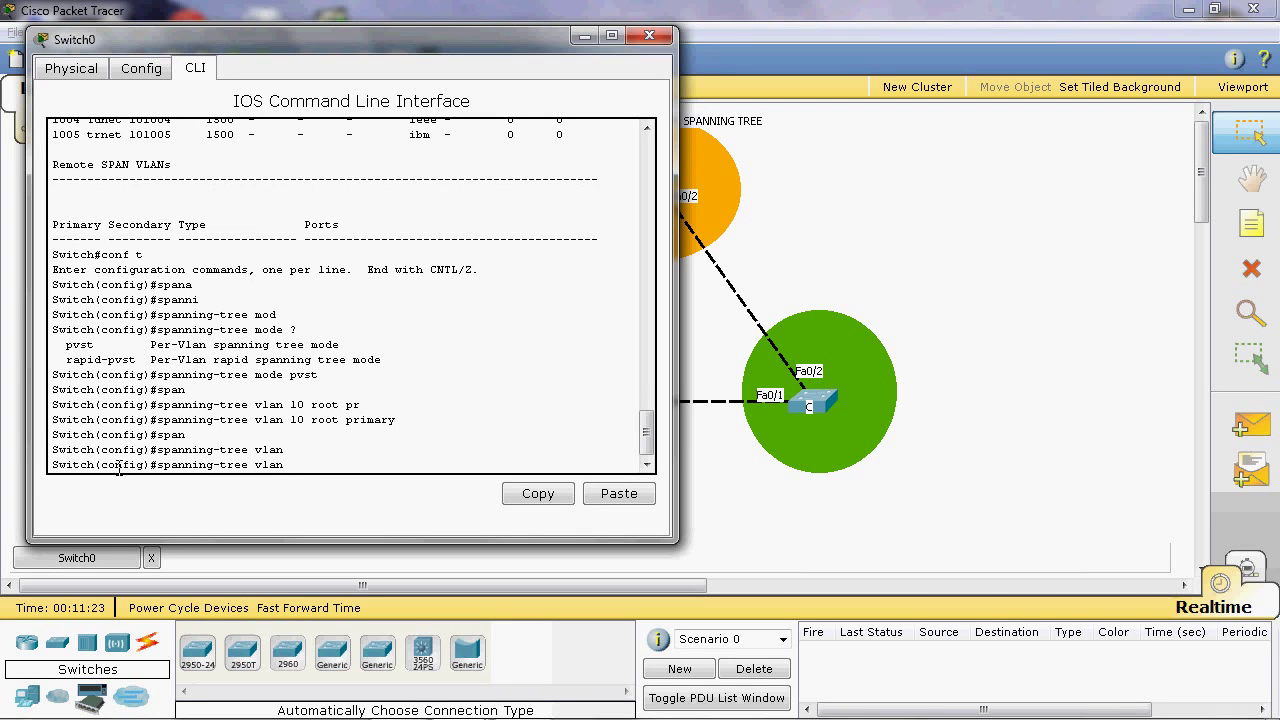
{"action": "type", "text": "20 root"}
{"action": "type", "text": " seco"}
{"action": "type", "text": "n"}
{"action": "key", "text": "Tab"}
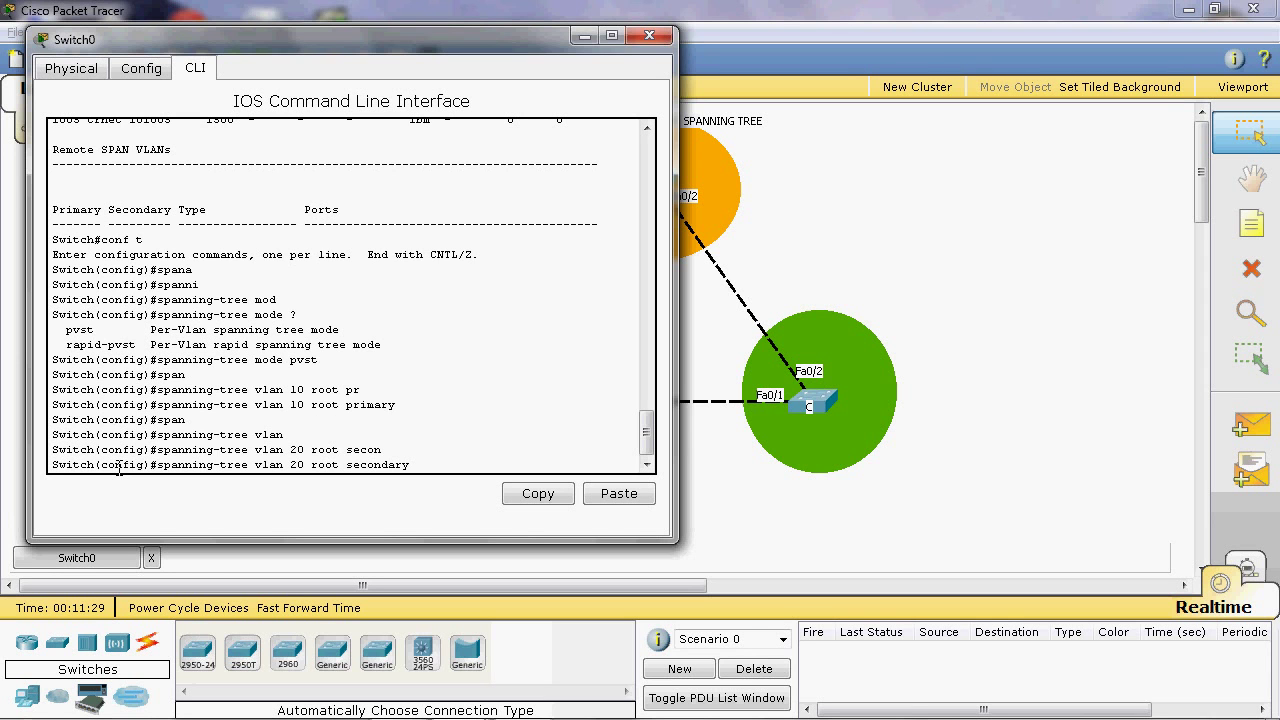
{"action": "key", "text": "Return"}
Make switch A the secondary spanning-tree root for VLAN 30 and close its window
{"action": "type", "text": "span"}
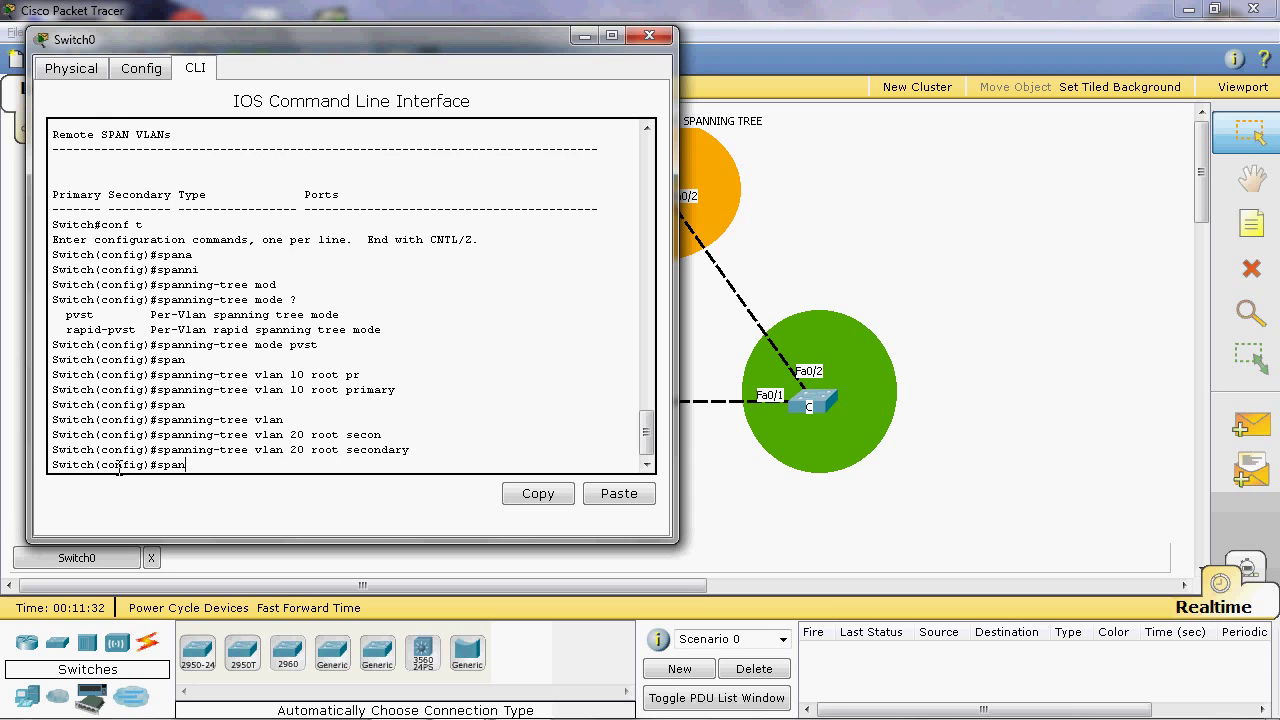
{"action": "key", "text": "Tab"}
{"action": "type", "text": "vl"}
{"action": "key", "text": "Tab"}
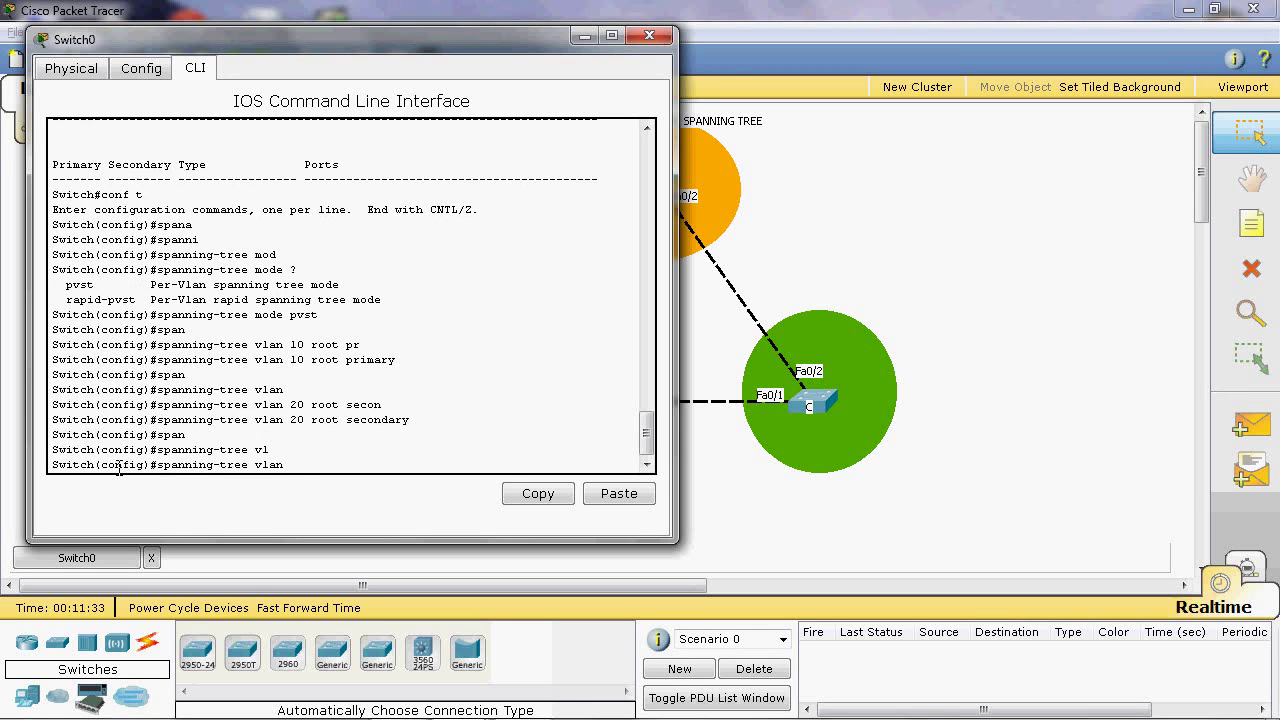
{"action": "type", "text": "30 roo"}
{"action": "key", "text": "Tab"}
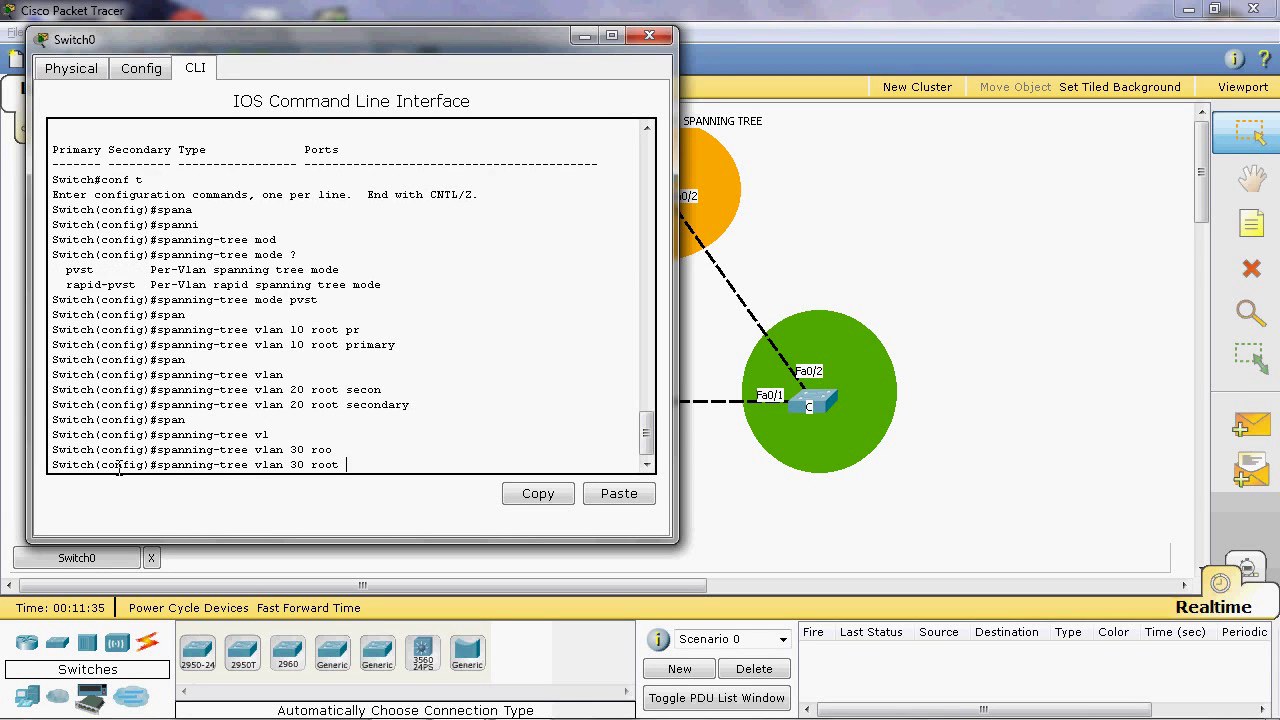
{"action": "type", "text": "sec"}
{"action": "key", "text": "Tab"}
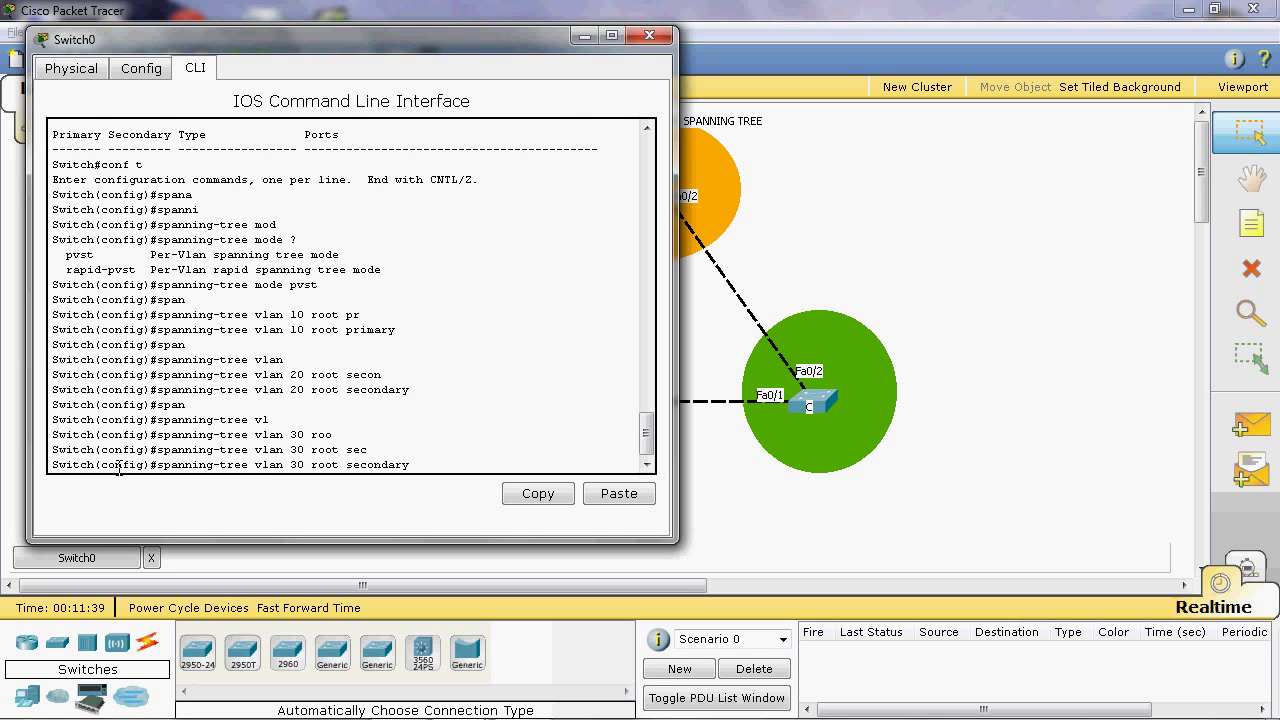
{"action": "key", "text": "Return"}
{"action": "type", "text": "ex"}
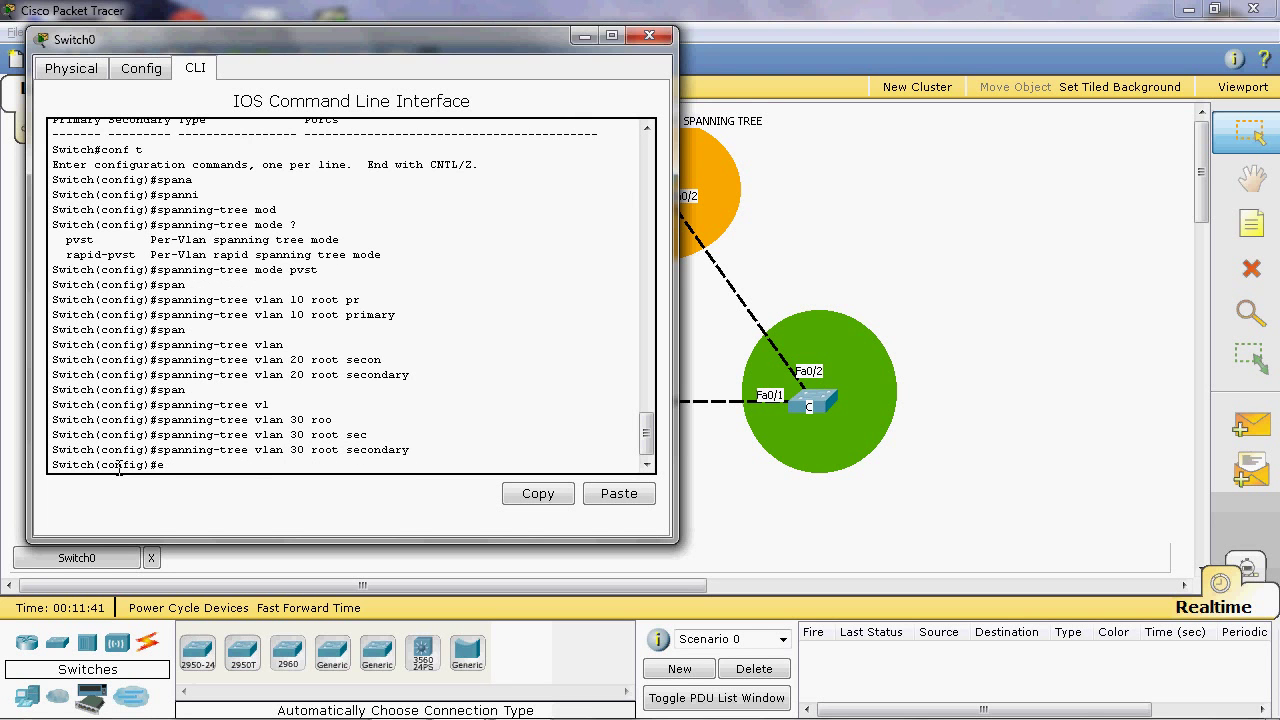
{"action": "key", "text": "BackSpace"}
{"action": "left_click", "coordinate": [660, 40]}
Open switch B's command line and enter global configuration mode with conf t
{"action": "mouse_move", "coordinate": [660, 190]}
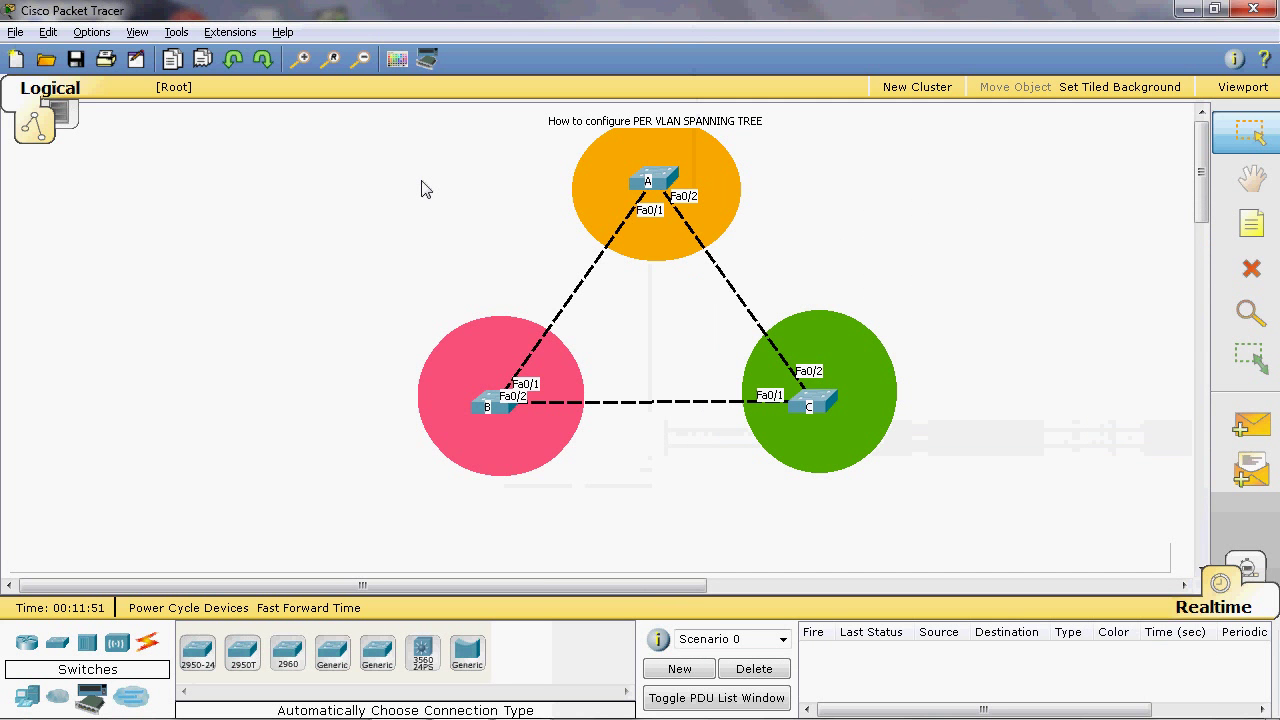
{"action": "left_click", "coordinate": [486, 405]}
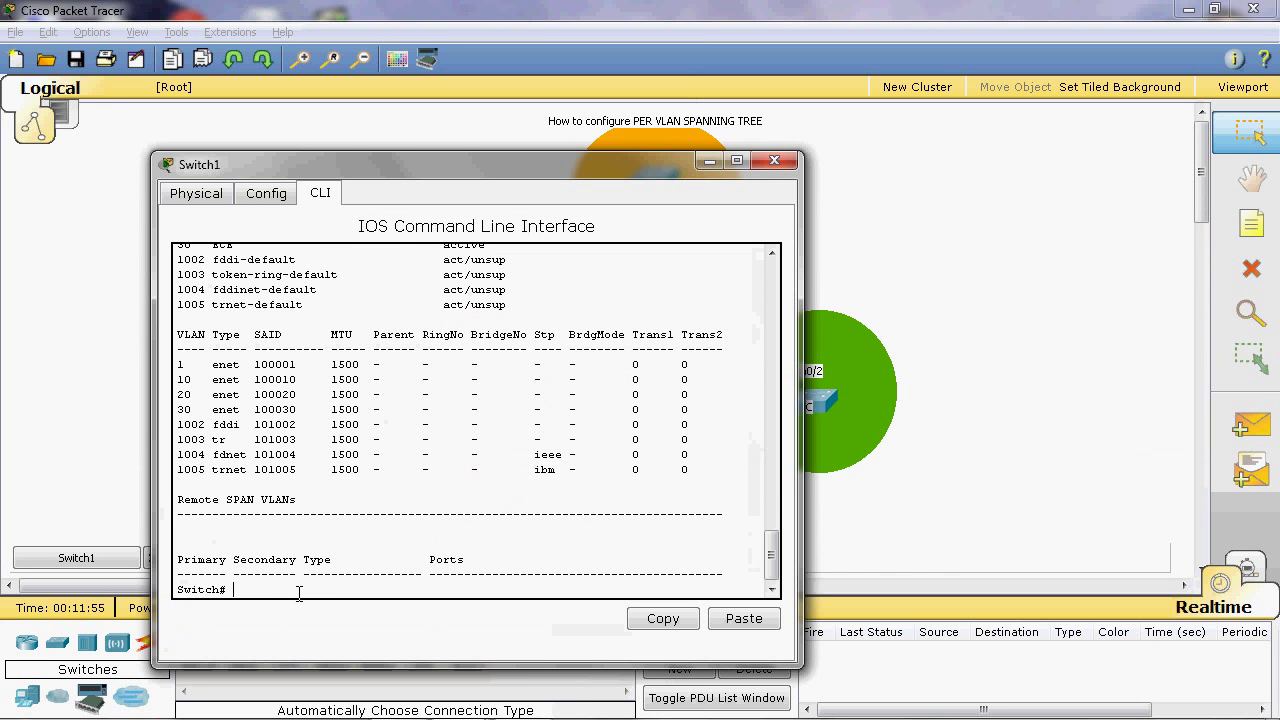
{"action": "type", "text": "conf t"}
{"action": "key", "text": "Return"}
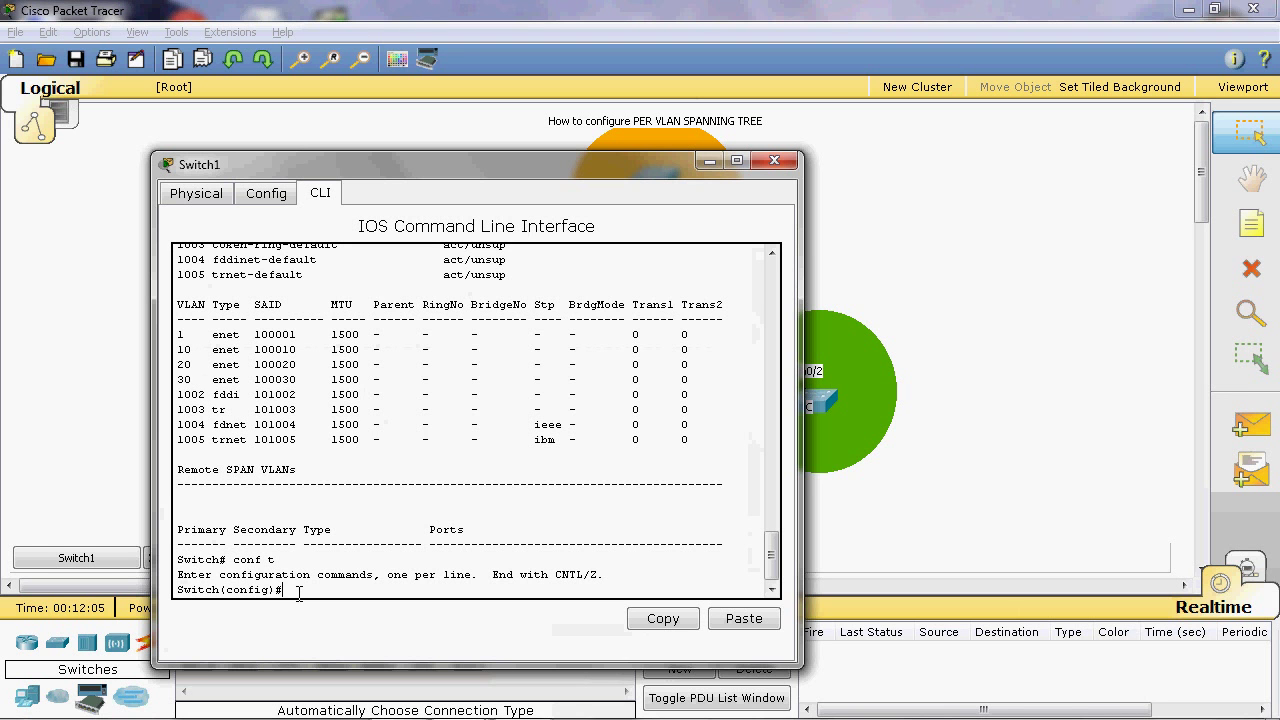
Set the spanning-tree mode on switch B to pvst
{"action": "type", "text": "span"}
{"action": "key", "text": "Tab"}
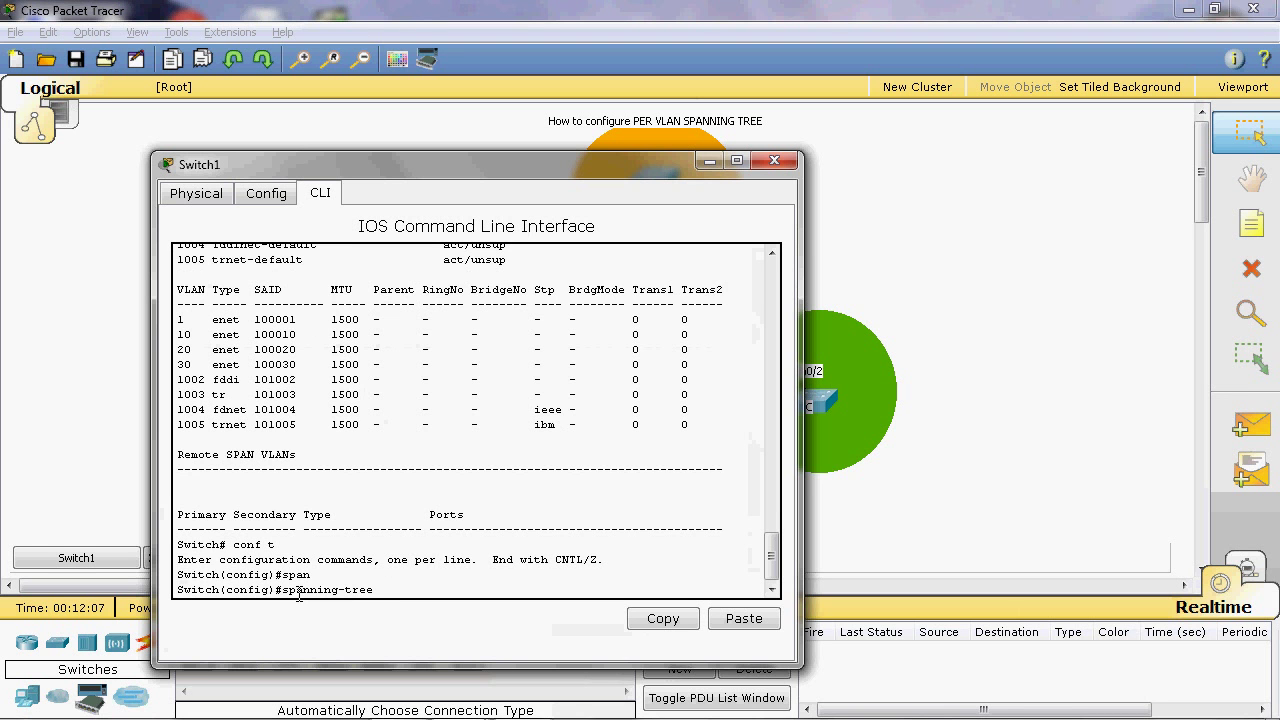
{"action": "type", "text": "mo"}
{"action": "key", "text": "Tab"}
{"action": "type", "text": "pvst"}
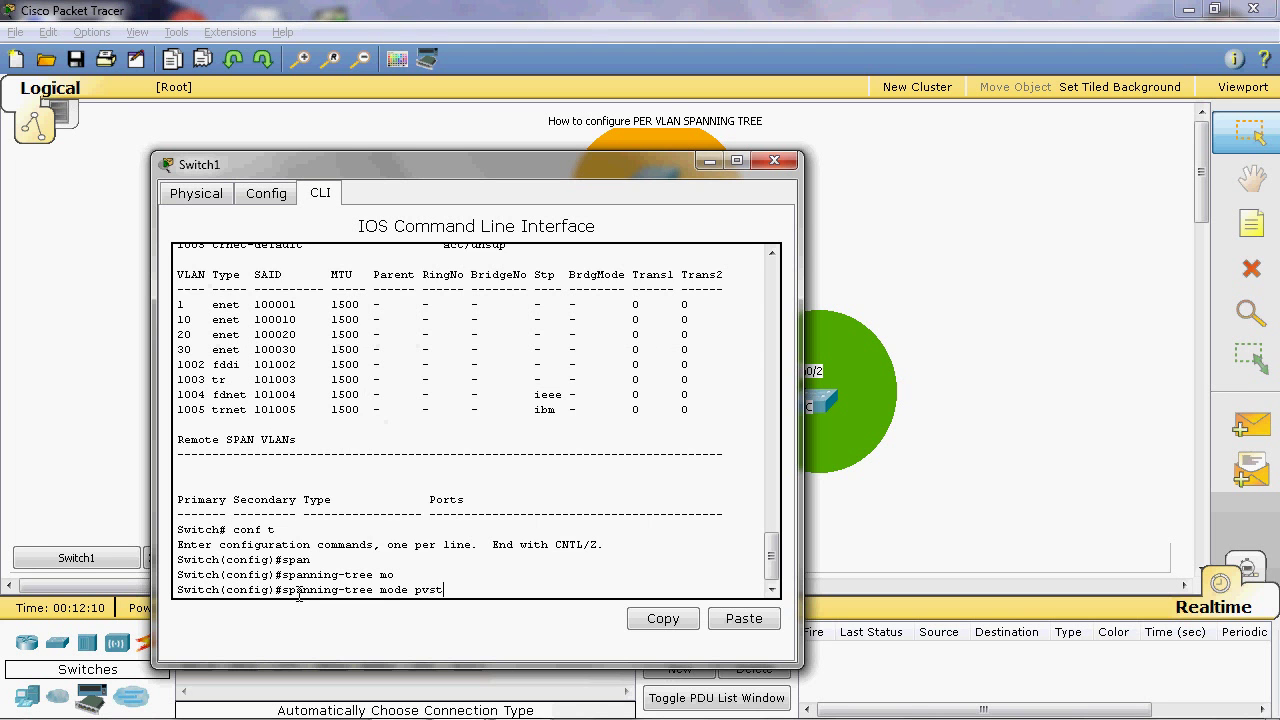
{"action": "key", "text": "Return"}
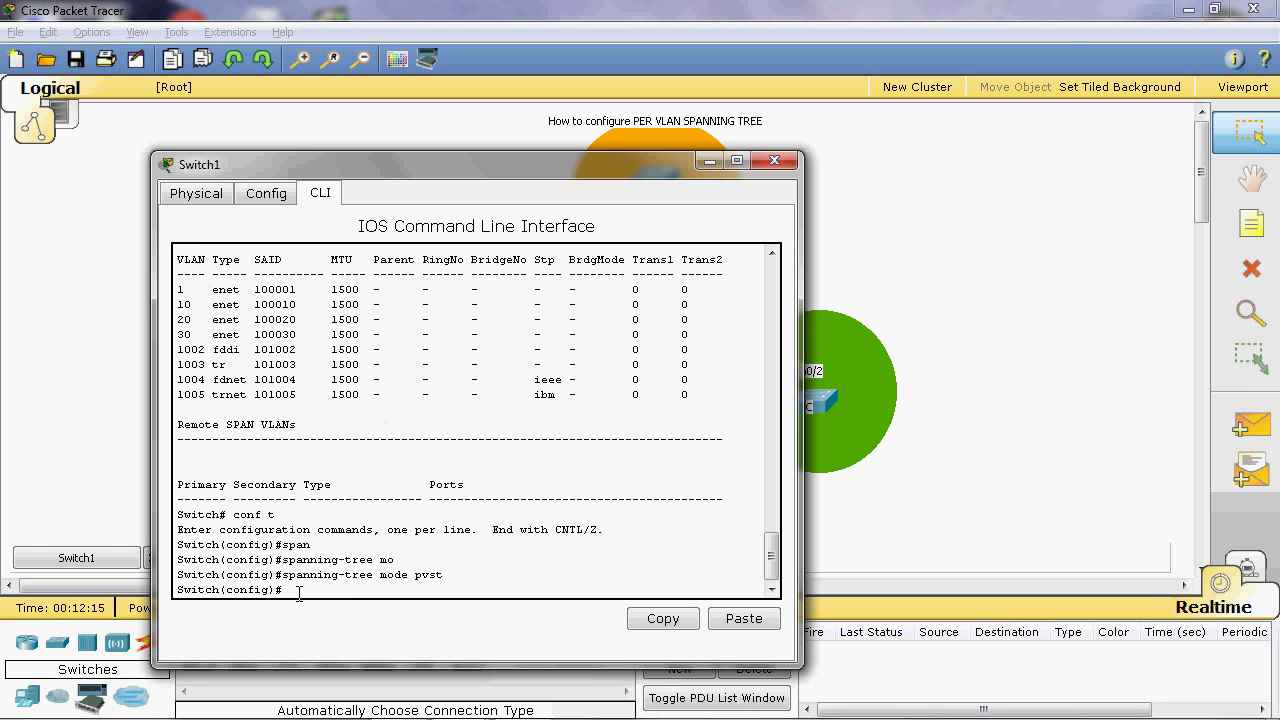
Make switch B the primary spanning-tree root for VLAN 20
{"action": "type", "text": "span"}
{"action": "key", "text": "Tab"}
{"action": "type", "text": "vl"}
{"action": "key", "text": "Tab"}
{"action": "type", "text": "20 "}
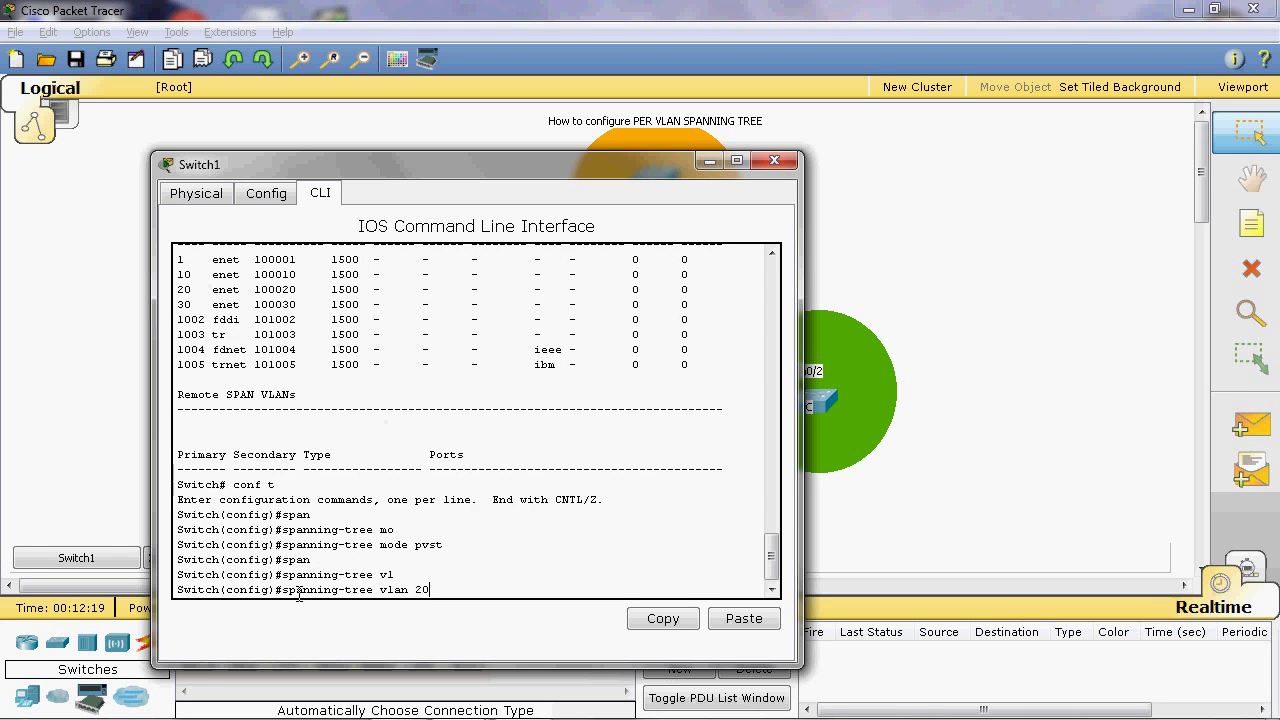
{"action": "type", "text": "root"}
{"action": "type", "text": "pr"}
{"action": "key", "text": "Tab"}
{"action": "key", "text": "Return"}
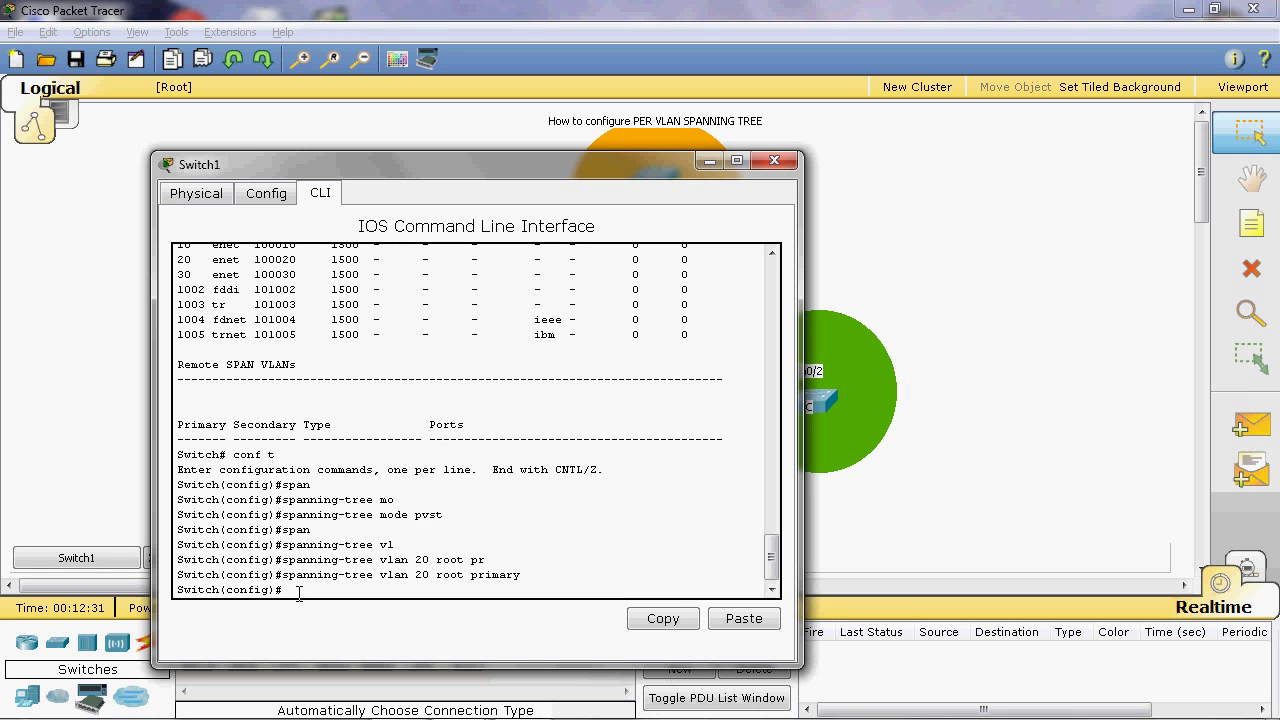
Make switch B the secondary spanning-tree root for VLAN 10
{"action": "type", "text": "span"}
{"action": "key", "text": "Tab"}
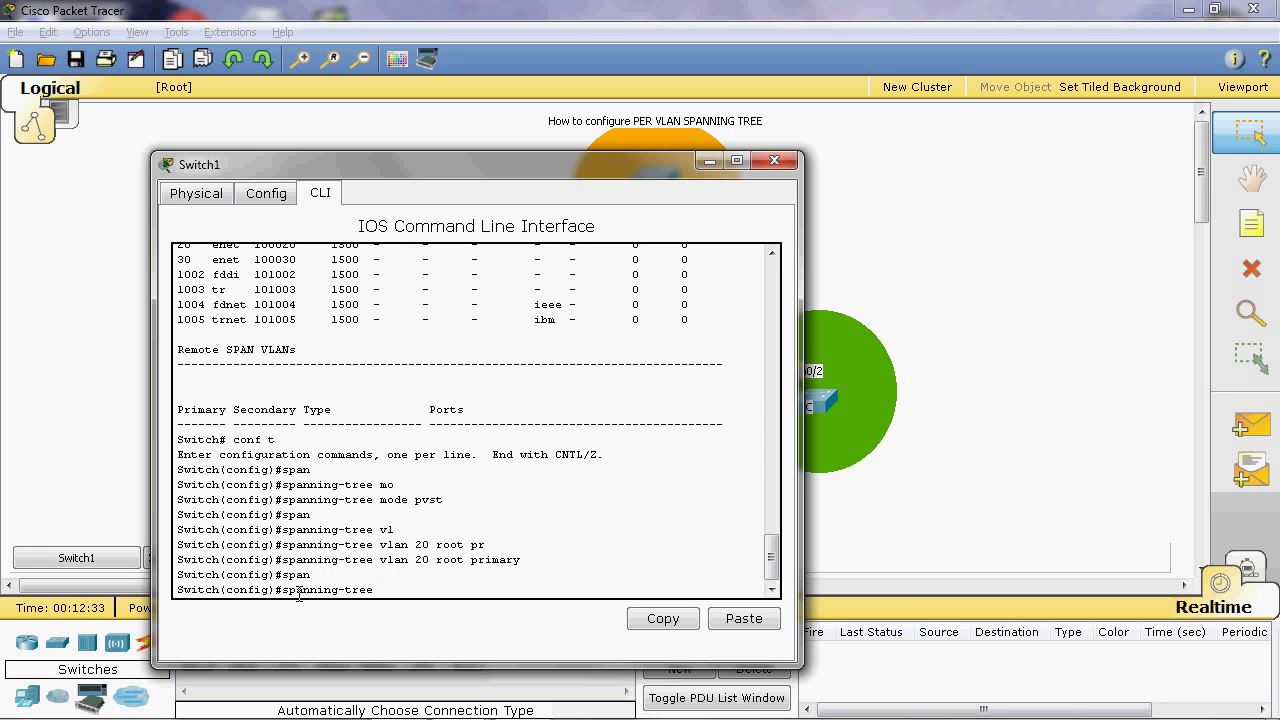
{"action": "type", "text": "vlan"}
{"action": "key", "text": "Tab"}
{"action": "type", "text": "10 "}
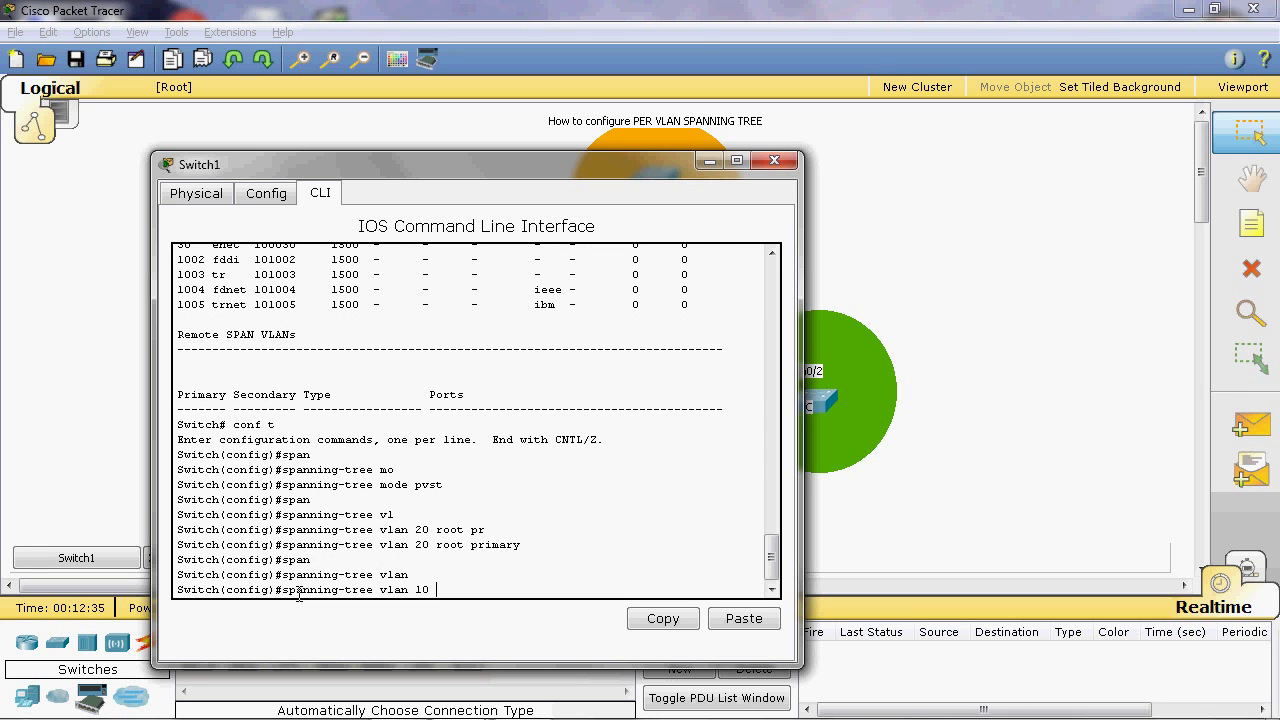
{"action": "type", "text": "root sec"}
{"action": "key", "text": "Tab"}
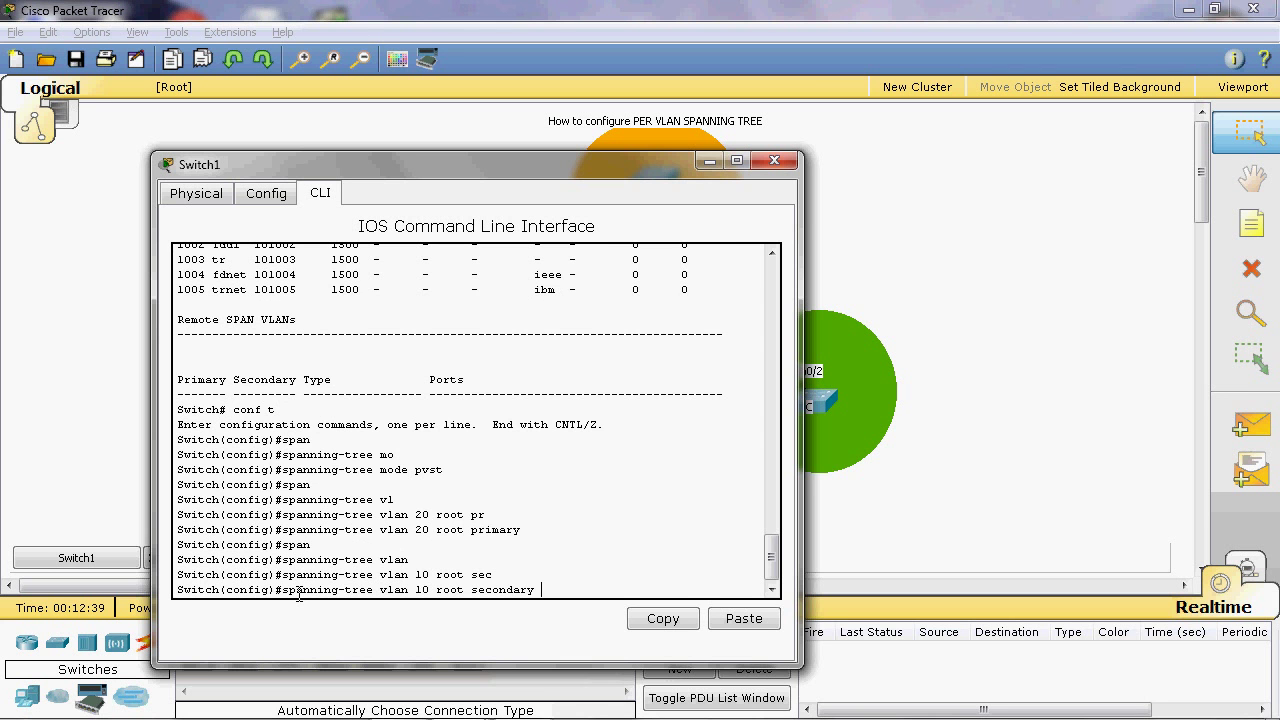
{"action": "key", "text": "Return"}
Make switch B the secondary spanning-tree root for VLAN 30
{"action": "type", "text": "span"}
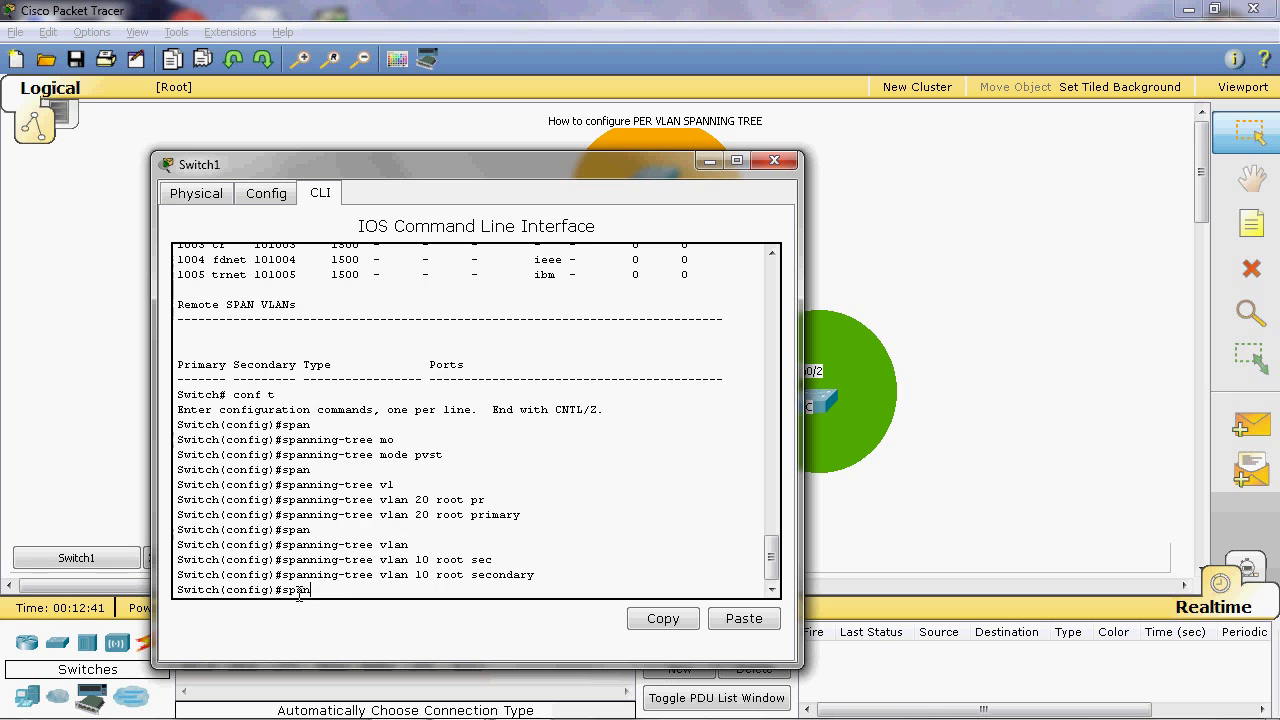
{"action": "key", "text": "Tab"}
{"action": "type", "text": "vl"}
{"action": "key", "text": "Tab"}
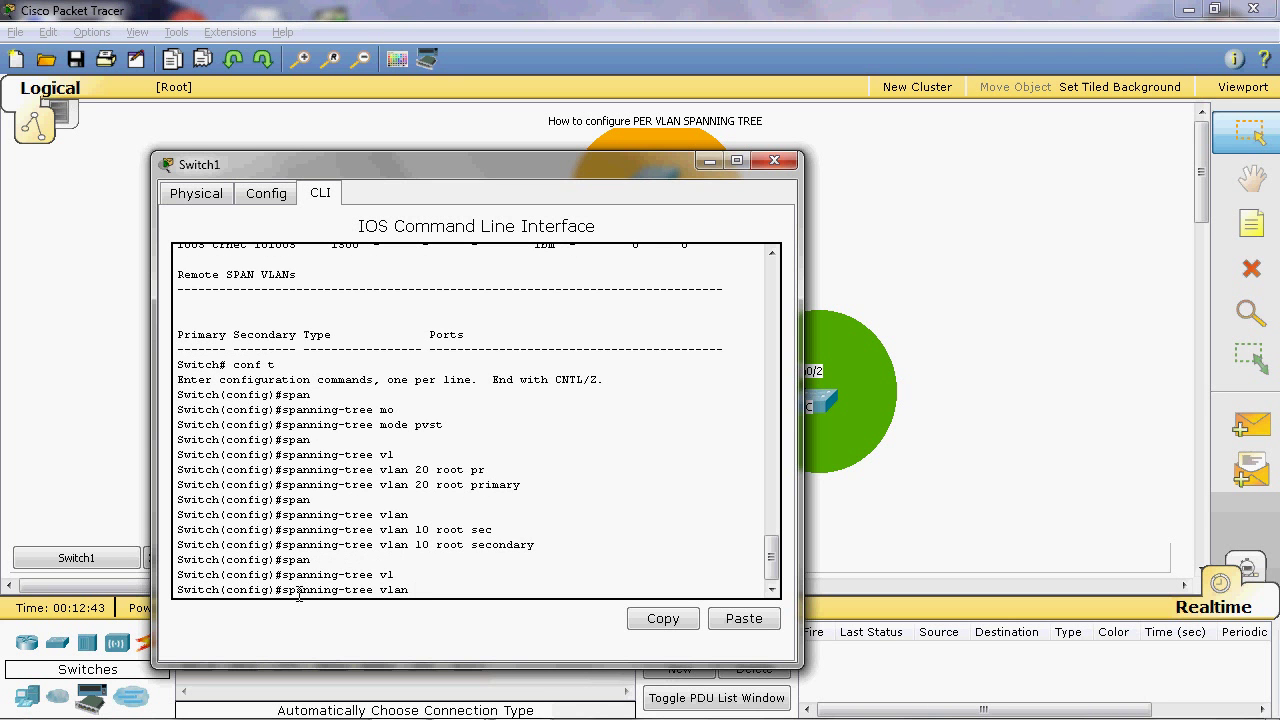
{"action": "type", "text": "30 root sec"}
{"action": "key", "text": "Tab"}
{"action": "key", "text": "Return"}
{"action": "type", "text": "ex"}
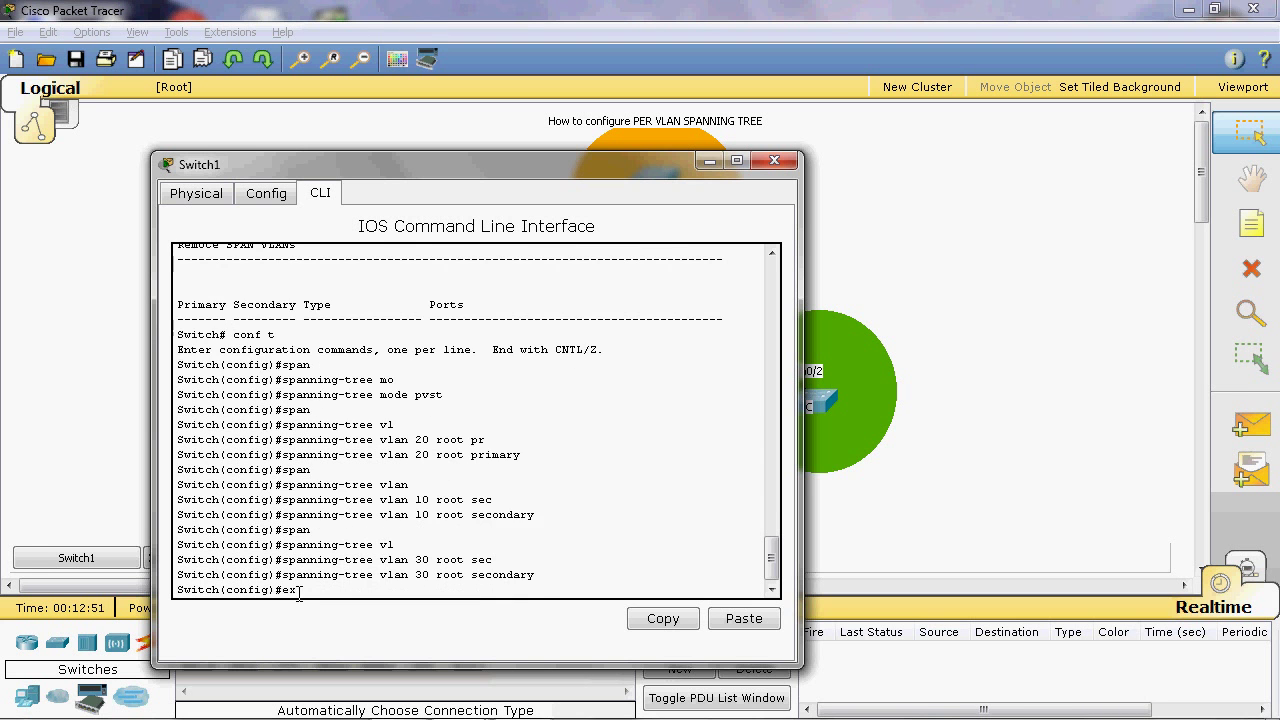